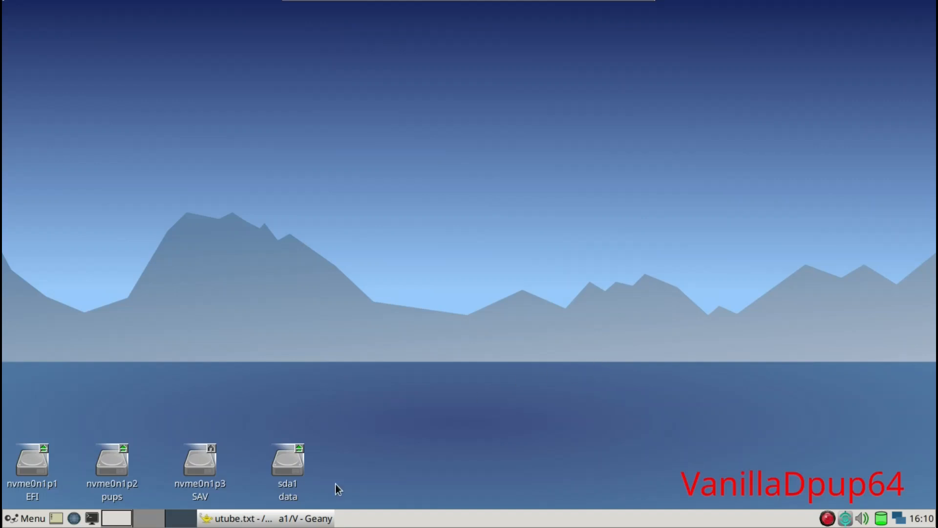
Bring up the utube.txt notes containing the JWM overview in Geany
{"action": "left_click", "coordinate": [292, 518]}
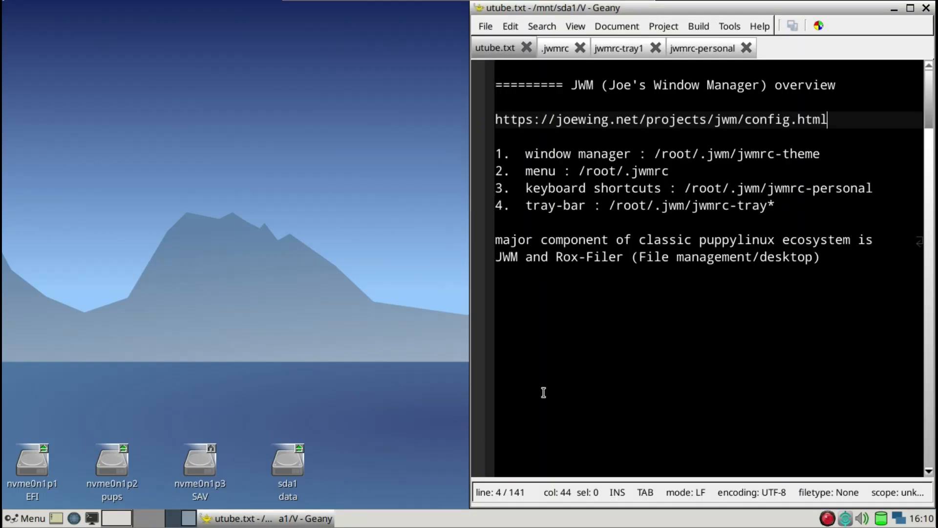
{"action": "left_click", "coordinate": [638, 344]}
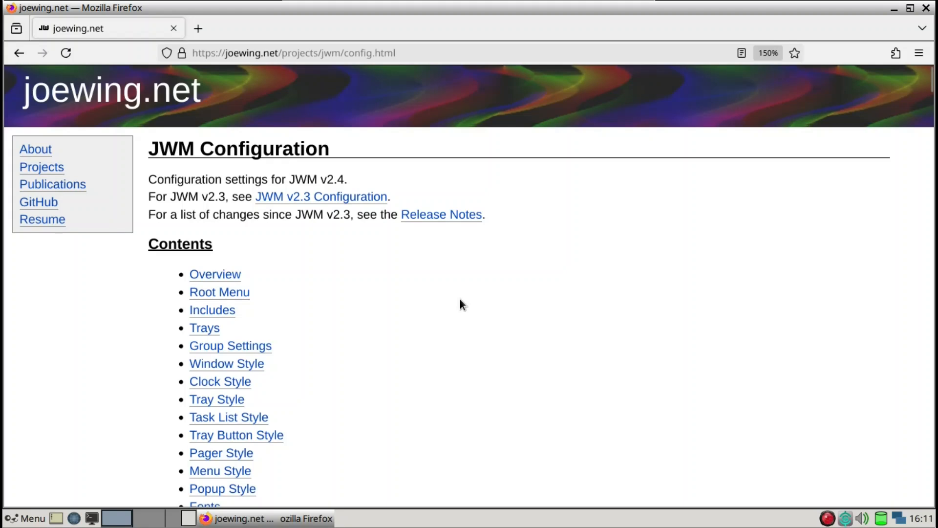
Look through the JWM Configuration page from its contents list to the Root Menu tags, and return to the utube.txt notes
{"action": "scroll", "coordinate": [461, 305], "scroll_direction": "down", "scroll_amount": 3}
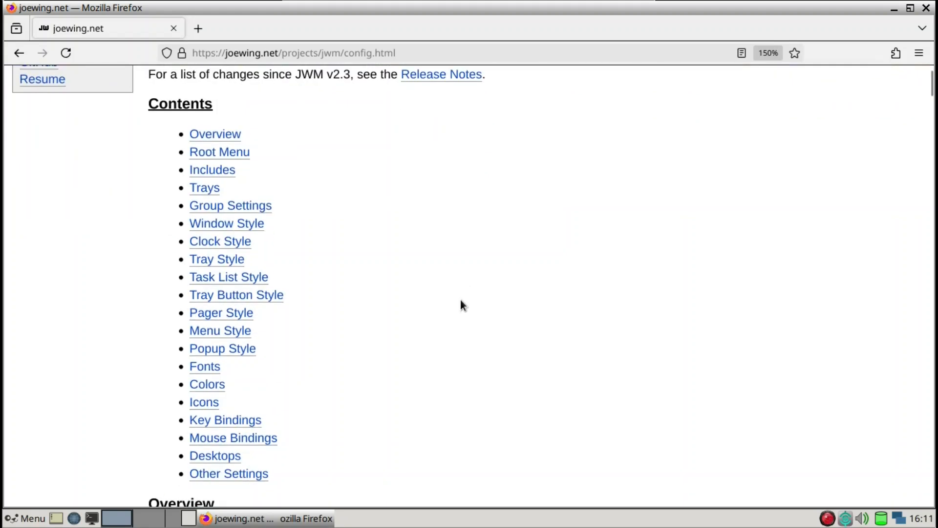
{"action": "scroll", "coordinate": [461, 301], "scroll_direction": "up", "scroll_amount": 3}
{"action": "scroll", "coordinate": [464, 301], "scroll_direction": "down", "scroll_amount": 3}
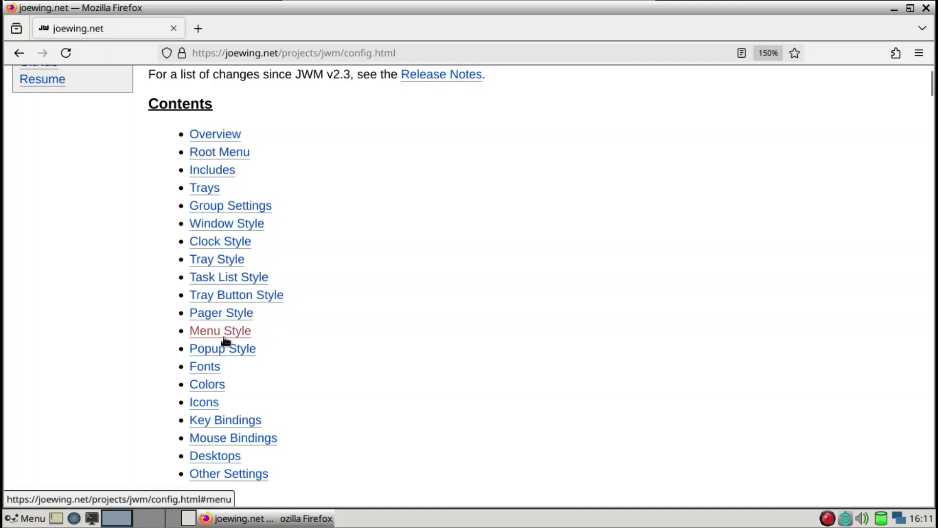
{"action": "scroll", "coordinate": [260, 379], "scroll_direction": "down", "scroll_amount": 3}
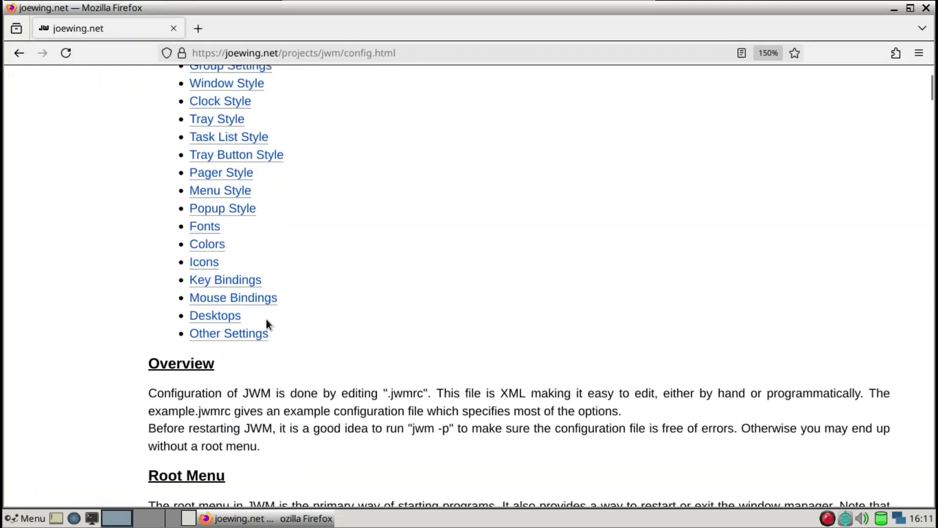
{"action": "scroll", "coordinate": [280, 344], "scroll_direction": "down", "scroll_amount": 11}
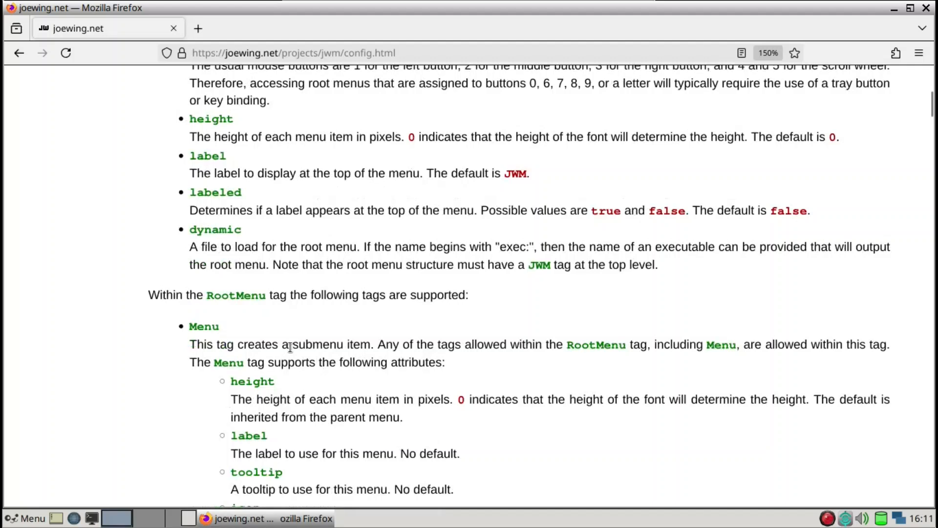
{"action": "scroll", "coordinate": [291, 347], "scroll_direction": "down", "scroll_amount": 6}
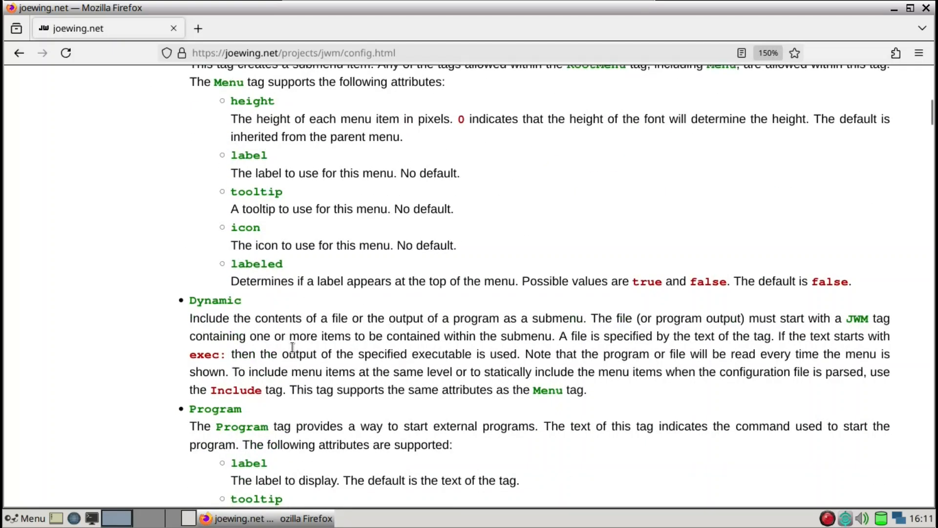
{"action": "left_click", "coordinate": [198, 519]}
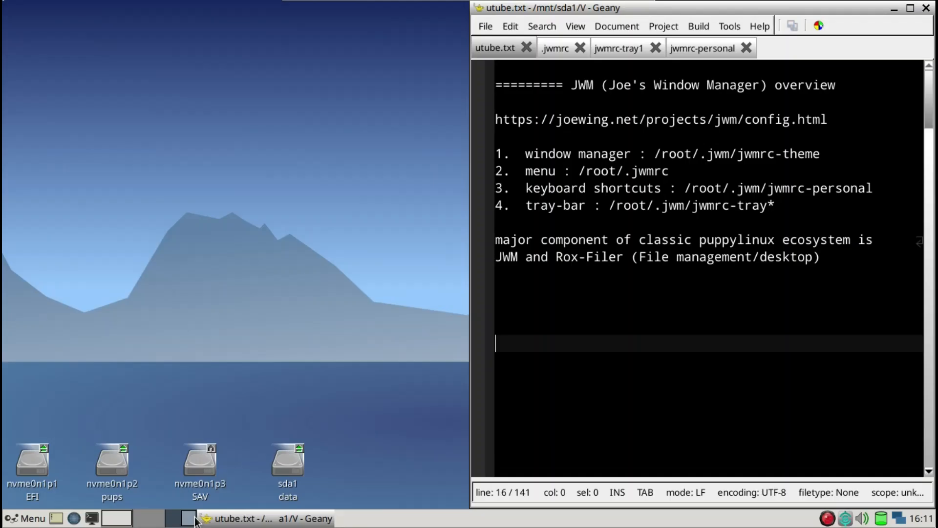
{"action": "left_click", "coordinate": [566, 373]}
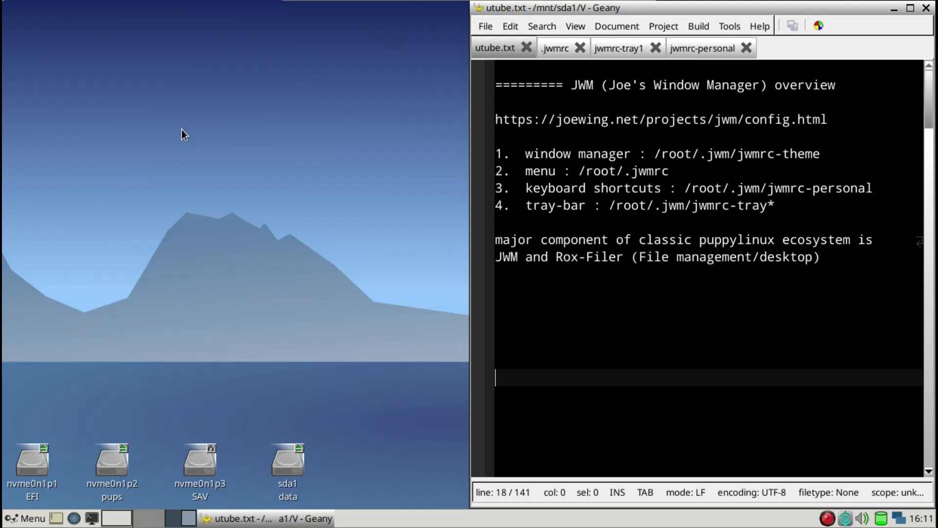
Launch Galculator through the application search, move its window toward the middle of the free desktop area and close it
{"action": "key", "text": "ctrl+space"}
{"action": "type", "text": "hs"}
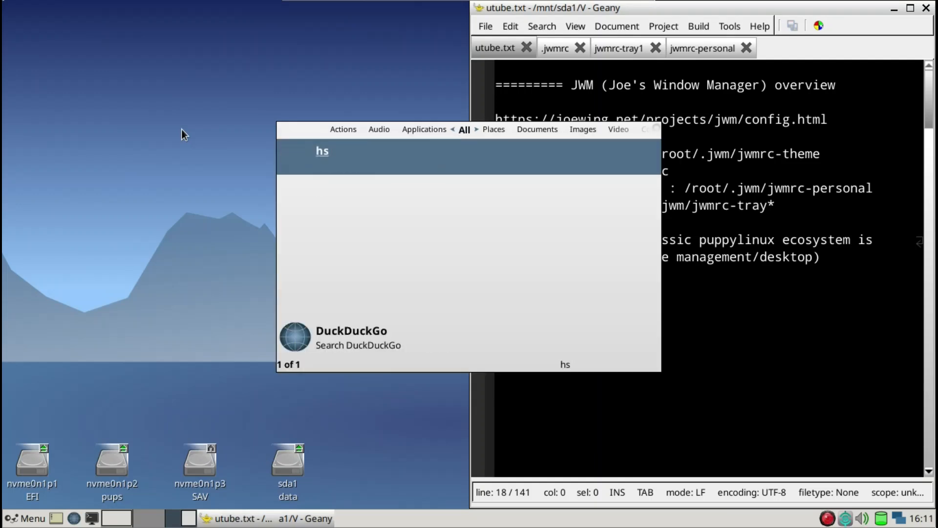
{"action": "key", "text": "BackSpace"}
{"action": "key", "text": "BackSpace"}
{"action": "type", "text": "gal"}
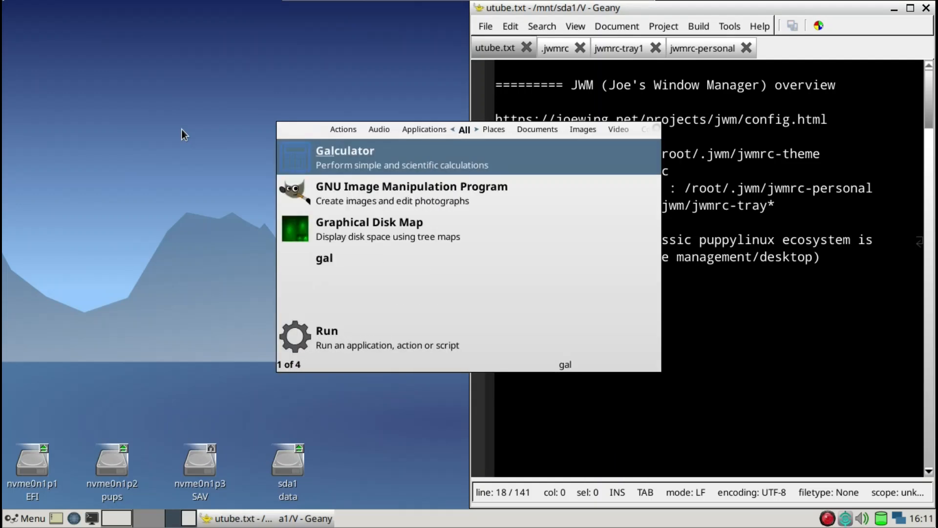
{"action": "key", "text": "Return"}
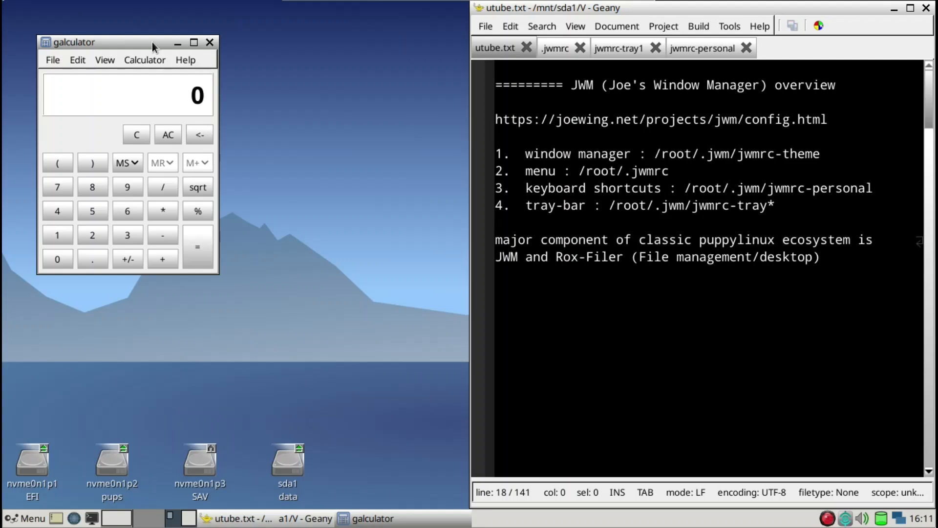
{"action": "left_click_drag", "start_coordinate": [110, 41], "coordinate": [174, 90]}
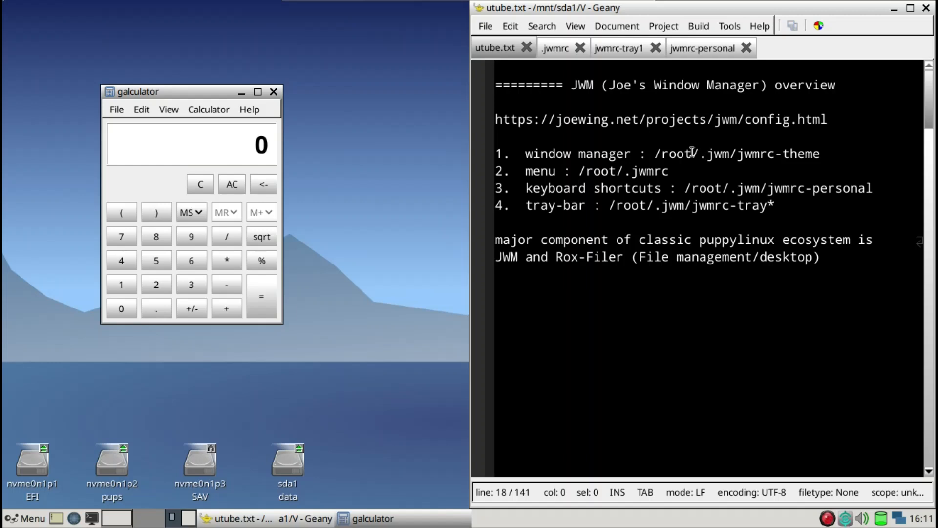
{"action": "left_click", "coordinate": [274, 92]}
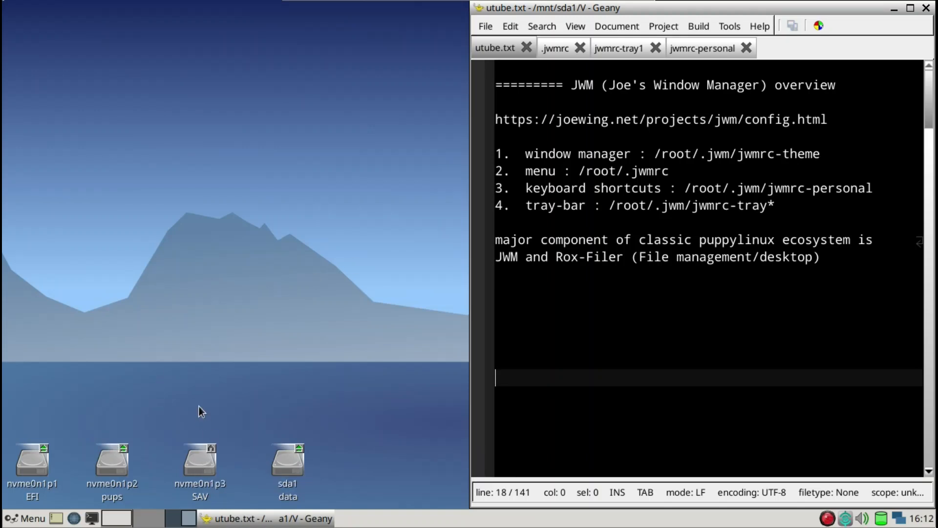
Open the ROX file manager through the application search, show the .jwm folder and move its window clear of the notes
{"action": "key", "text": "ctrl+space"}
{"action": "type", "text": "rox"}
{"action": "key", "text": "Return"}
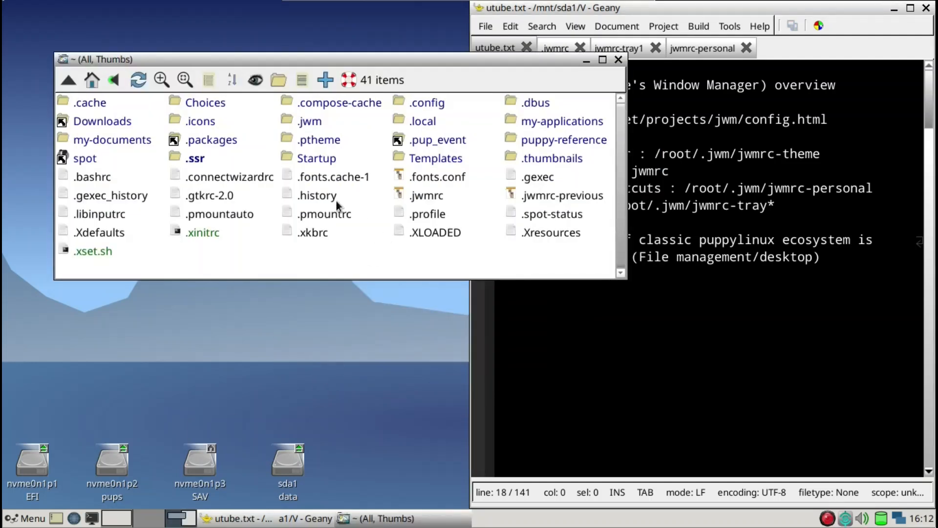
{"action": "left_click", "coordinate": [312, 121]}
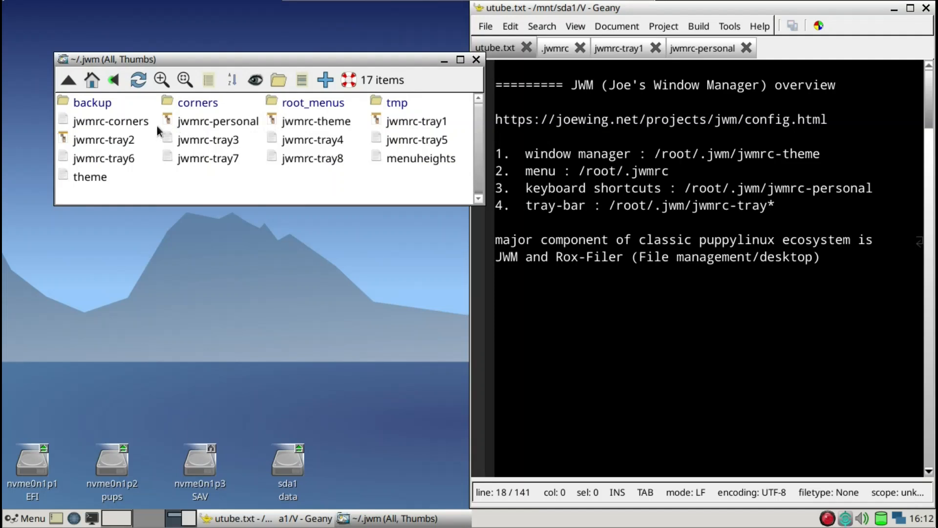
{"action": "left_click_drag", "start_coordinate": [224, 58], "coordinate": [194, 167]}
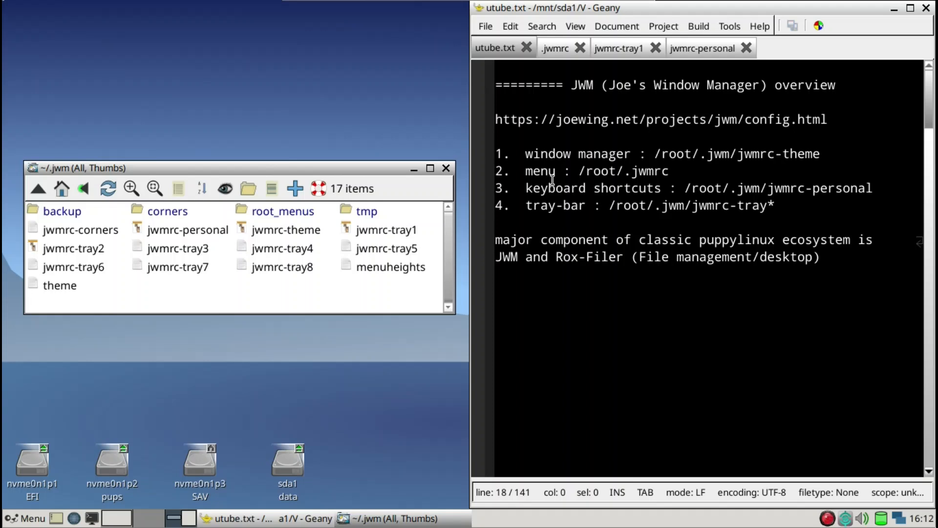
Open the desktop root menu, look through its Graphic, Business and Filesystem submenus, and dismiss it
{"action": "right_click", "coordinate": [325, 103]}
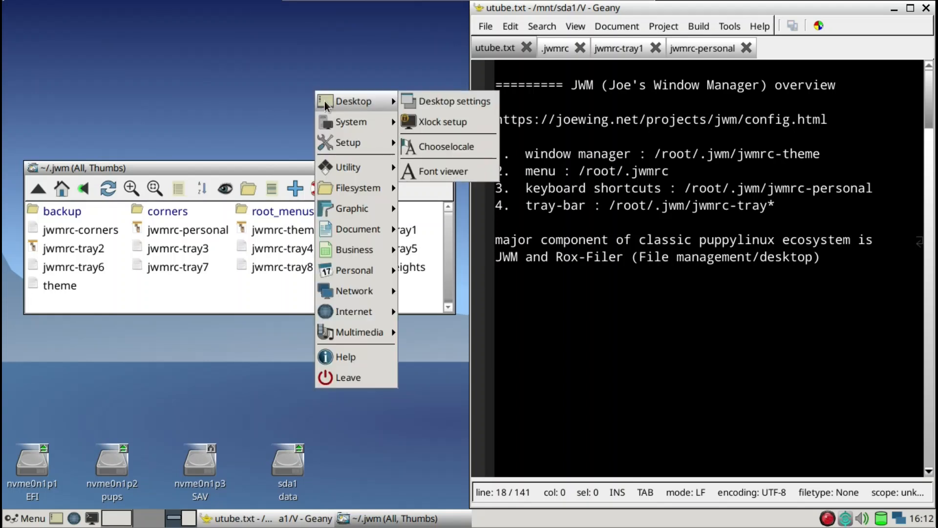
{"action": "mouse_move", "coordinate": [333, 206]}
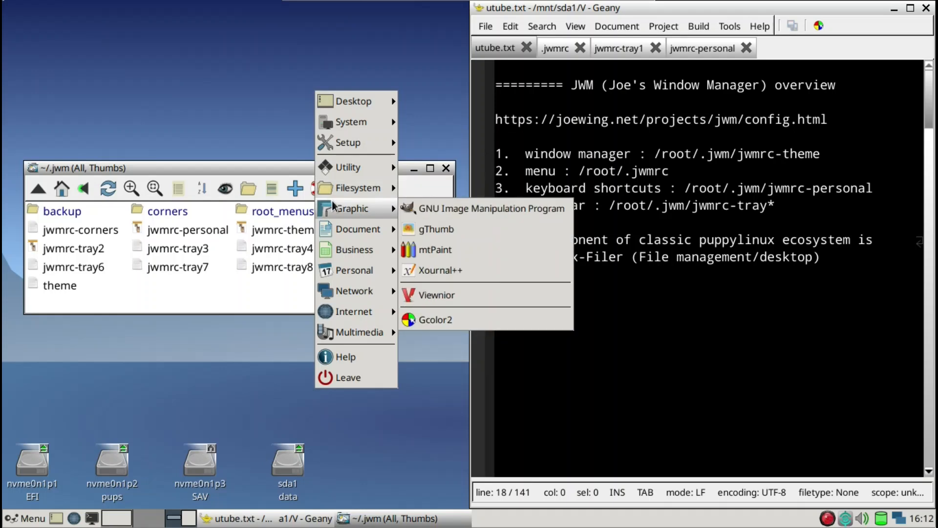
{"action": "mouse_move", "coordinate": [397, 243]}
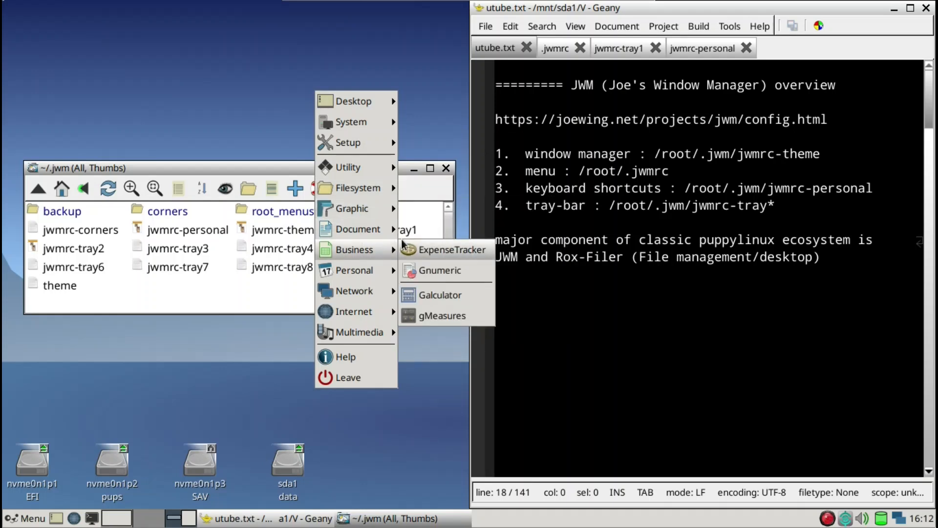
{"action": "mouse_move", "coordinate": [366, 307]}
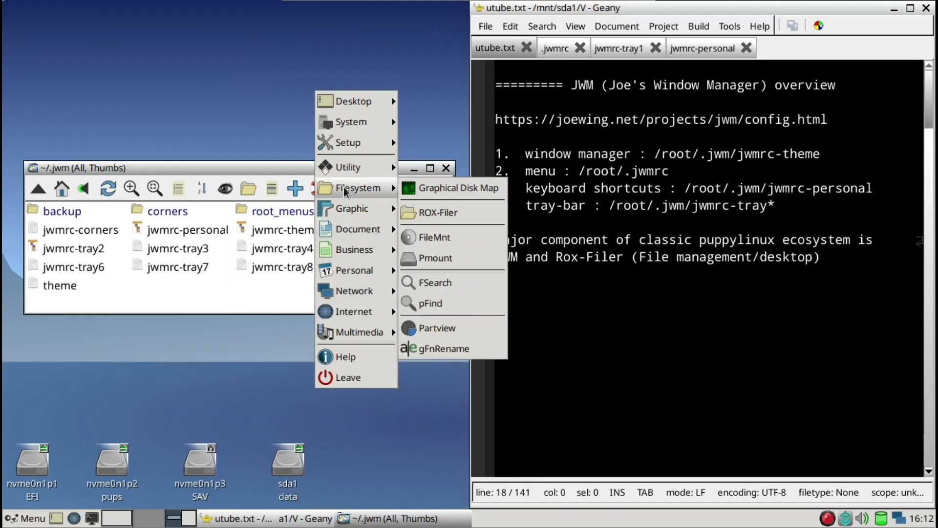
{"action": "left_click", "coordinate": [234, 96]}
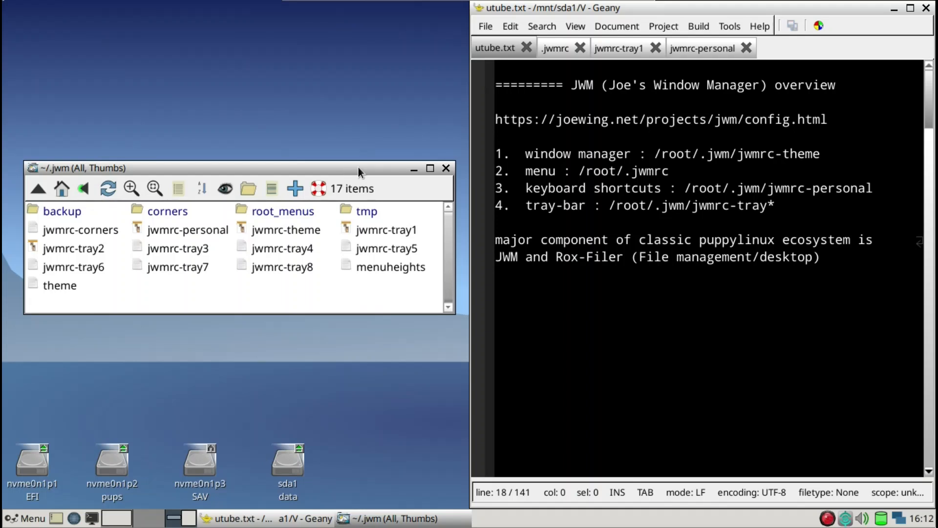
Launch Galculator through the application search, quit it, and close the .jwm folder window
{"action": "key", "text": "ctrl+space"}
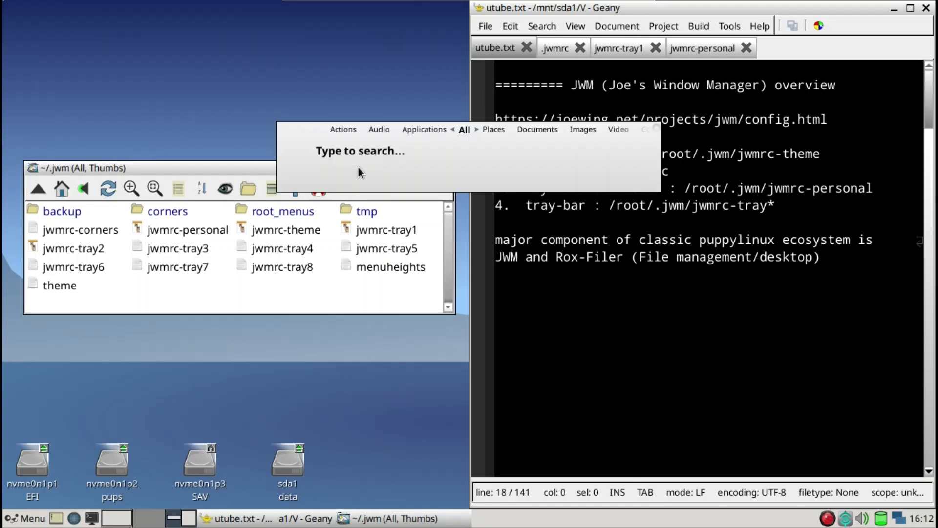
{"action": "type", "text": "gal"}
{"action": "key", "text": "Return"}
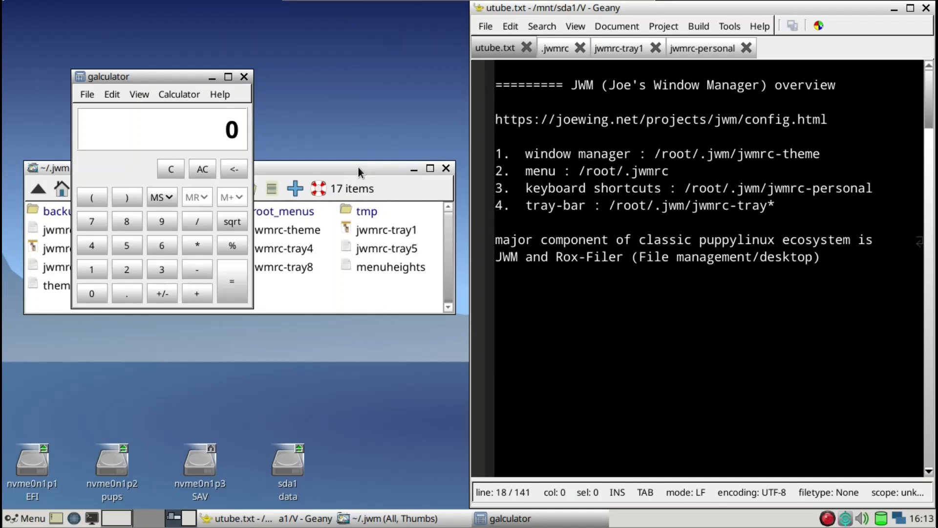
{"action": "key", "text": "ctrl+q"}
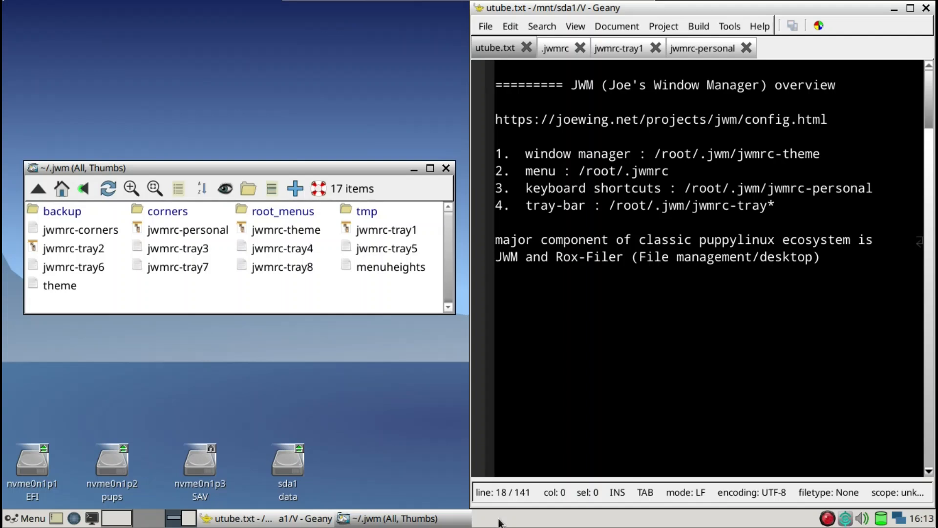
{"action": "mouse_move", "coordinate": [404, 6]}
{"action": "left_click", "coordinate": [446, 168]}
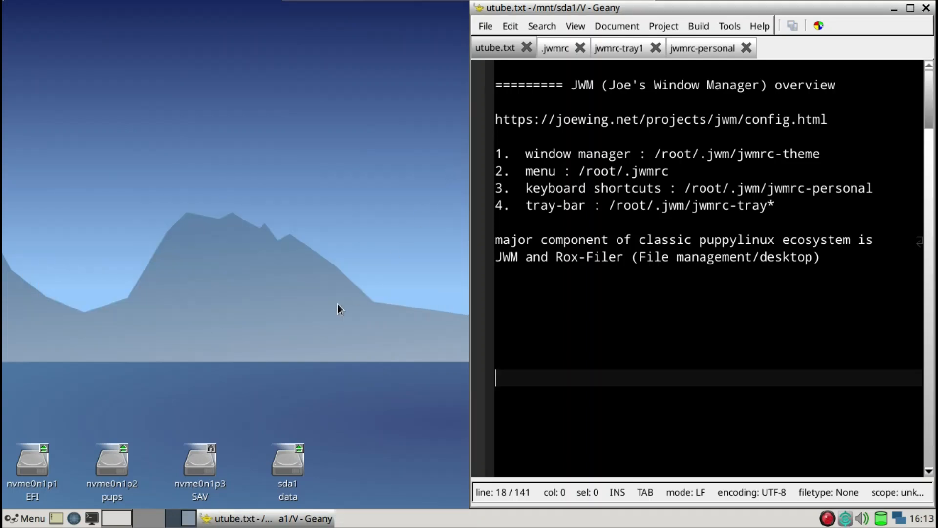
Open LXTerminal and run "geany /root/.jwmrc && geany /root/.jwm/jwmrc-personal && geany /root/.jwm/jwmrc-tray1 && exit"
{"action": "key", "text": "ctrl+space"}
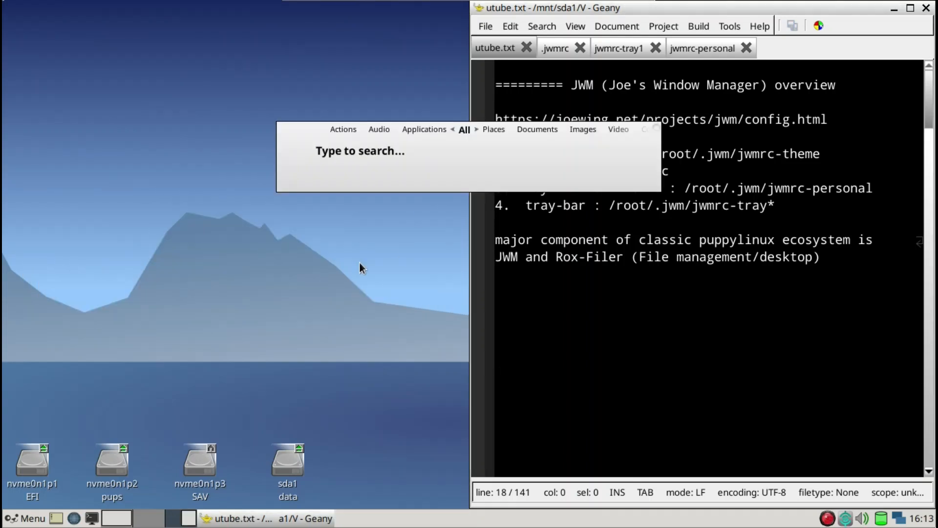
{"action": "type", "text": "lxte"}
{"action": "key", "text": "Return"}
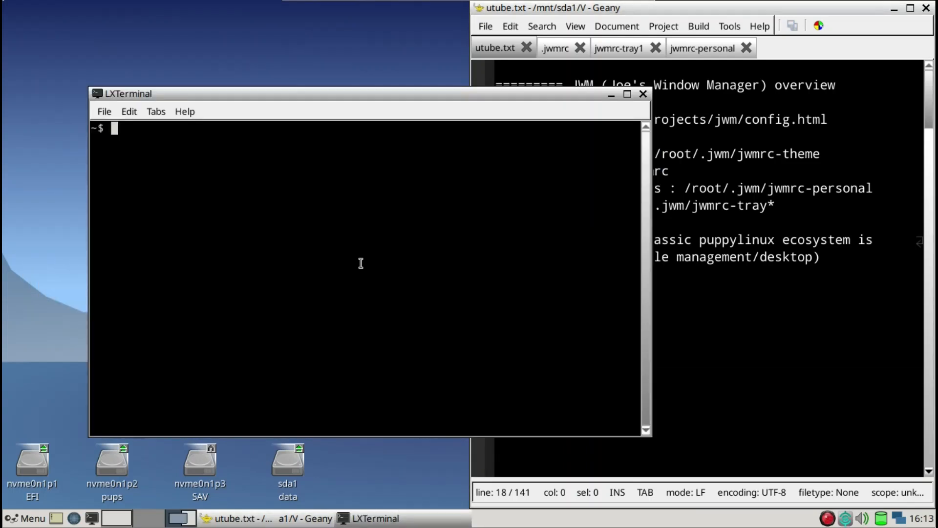
{"action": "type", "text": "geany /root/.jwmrc && geany /root/.jwm/jwmrc-personal && geany /root/.jwm/jwmrc-tray1 && exit"}
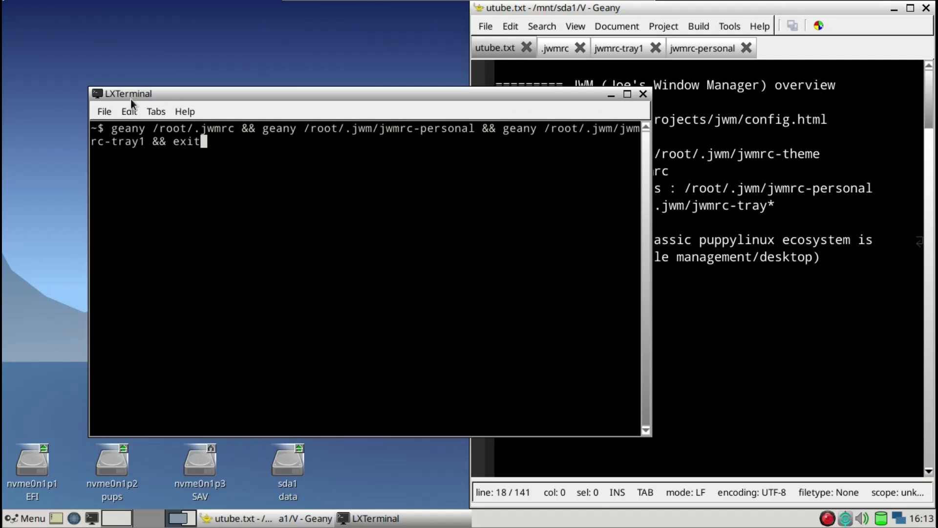
{"action": "left_click_drag", "start_coordinate": [150, 93], "coordinate": [96, 142]}
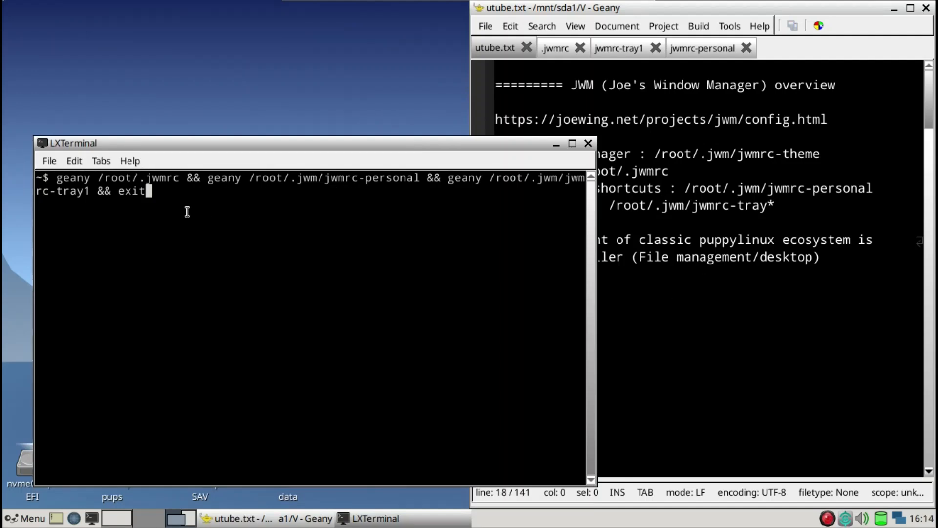
{"action": "key", "text": "Return"}
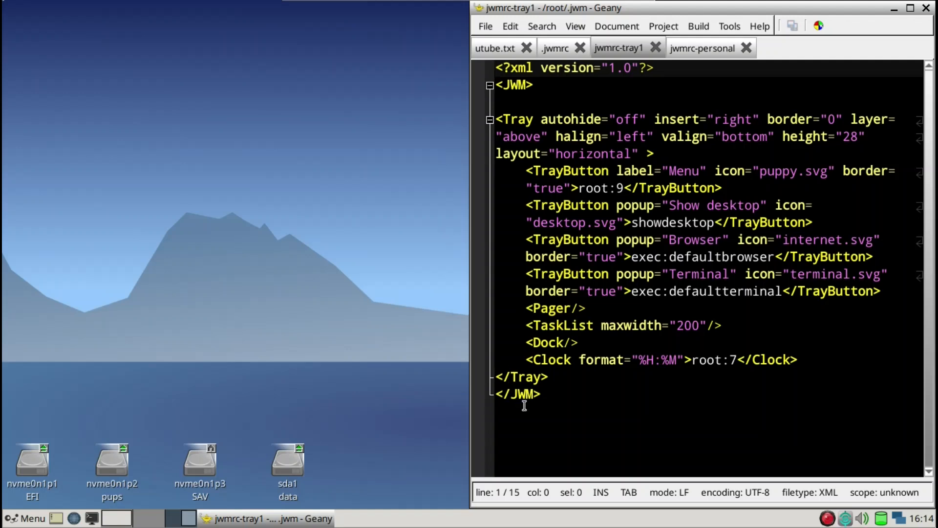
Change the Clock format in jwmrc-tray1 to "%l:%M%p" and save the file
{"action": "left_click", "coordinate": [646, 359]}
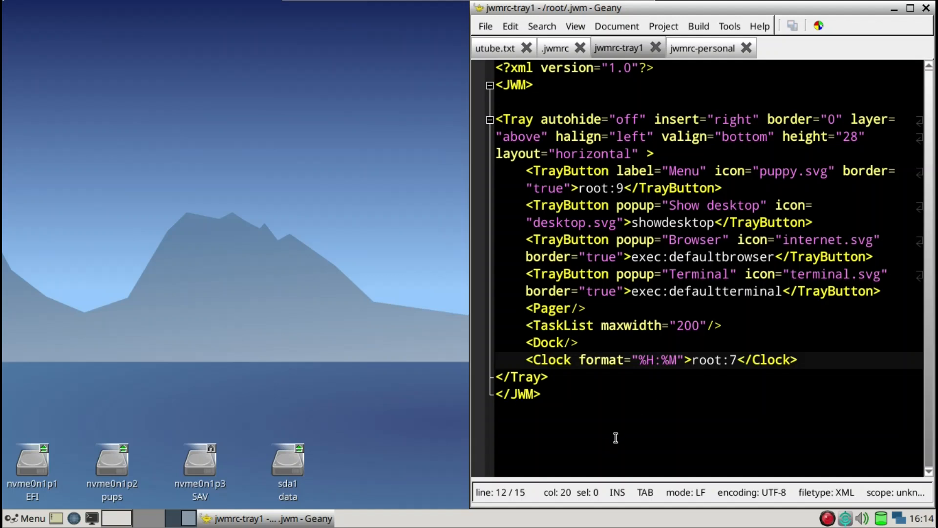
{"action": "key", "text": "Delete"}
{"action": "type", "text": "l"}
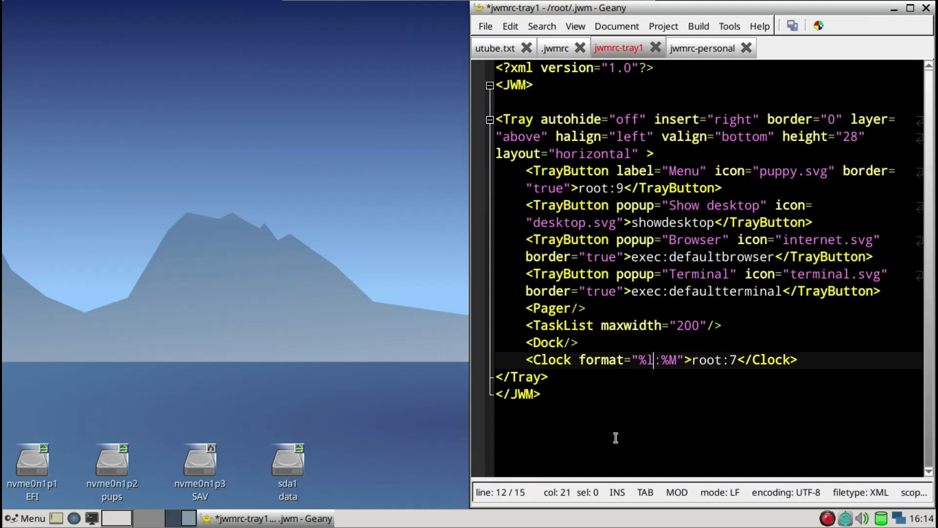
{"action": "key", "text": "Right"}
{"action": "key", "text": "Right"}
{"action": "key", "text": "Right"}
{"action": "type", "text": "%p"}
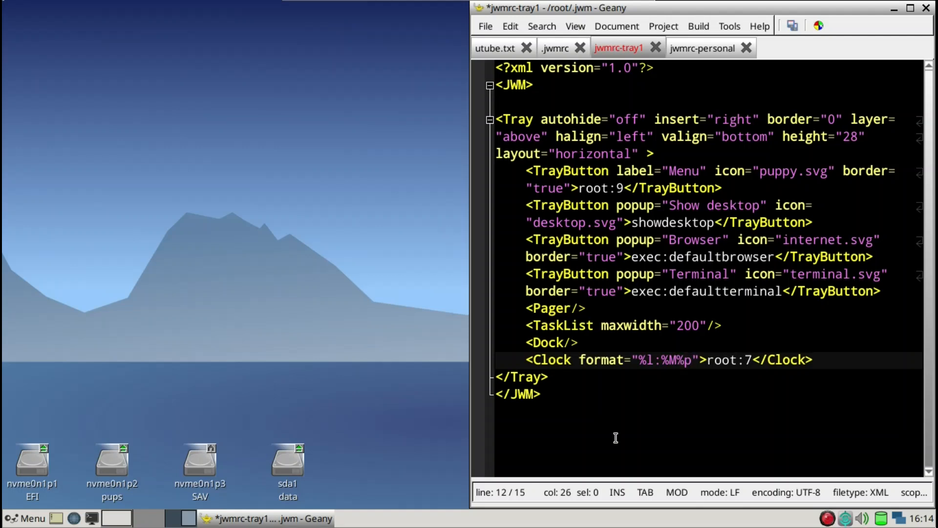
{"action": "key", "text": "alt+f"}
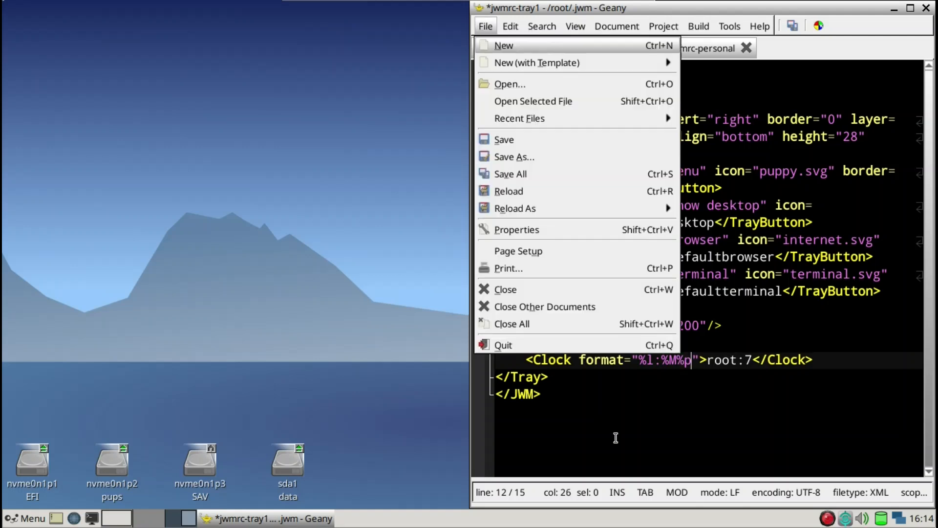
{"action": "key", "text": "s"}
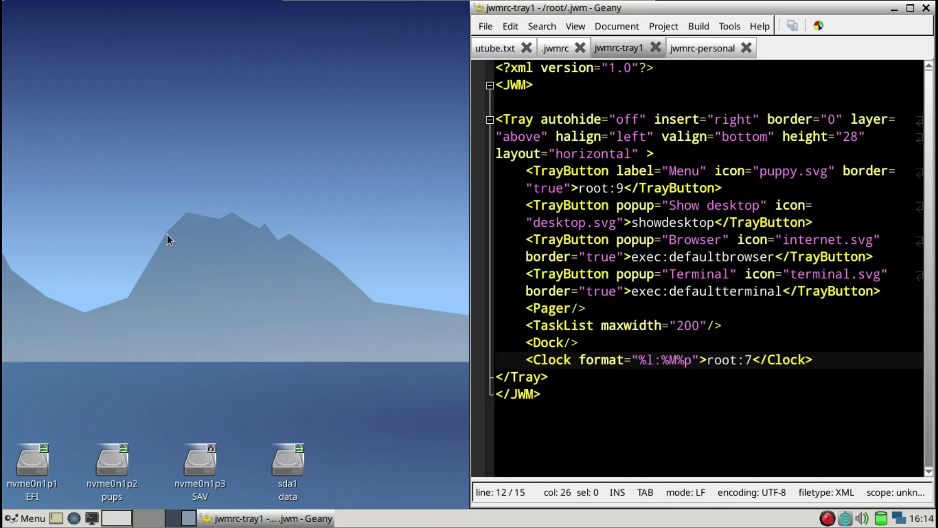
Open LXTerminal through the application search, run "jwm -restart &", move the terminal up off the desktop icons, and close it
{"action": "key", "text": "ctrl+space"}
{"action": "type", "text": "lx"}
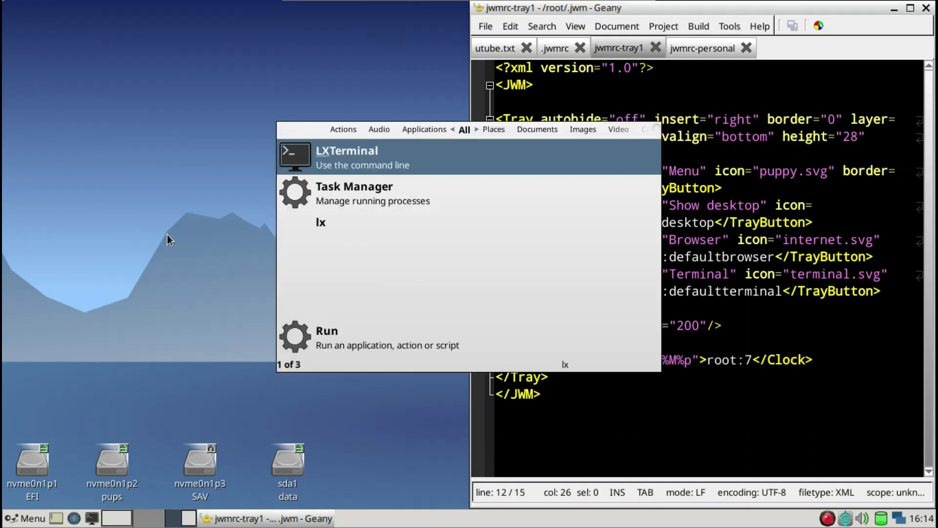
{"action": "key", "text": "Return"}
{"action": "type", "text": "jwm"}
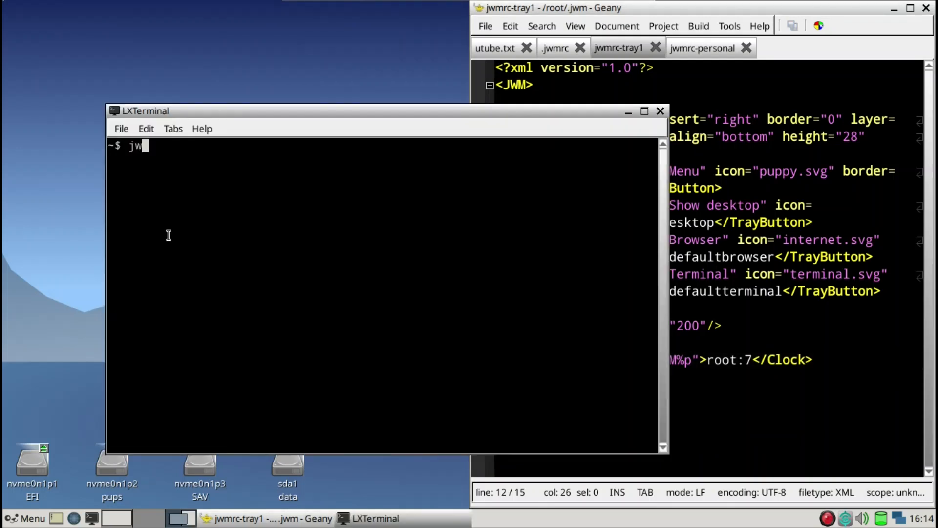
{"action": "type", "text": " -restart &"}
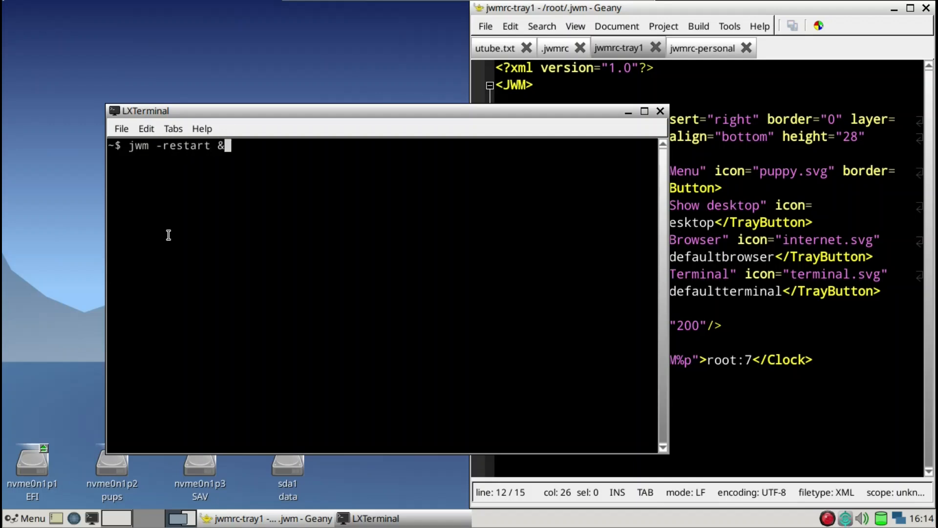
{"action": "key", "text": "Return"}
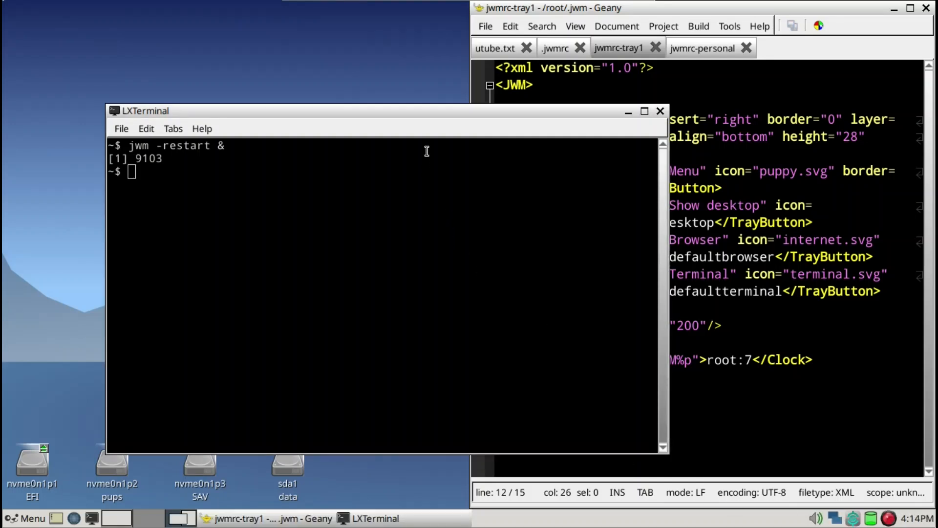
{"action": "left_click_drag", "start_coordinate": [420, 116], "coordinate": [360, 83]}
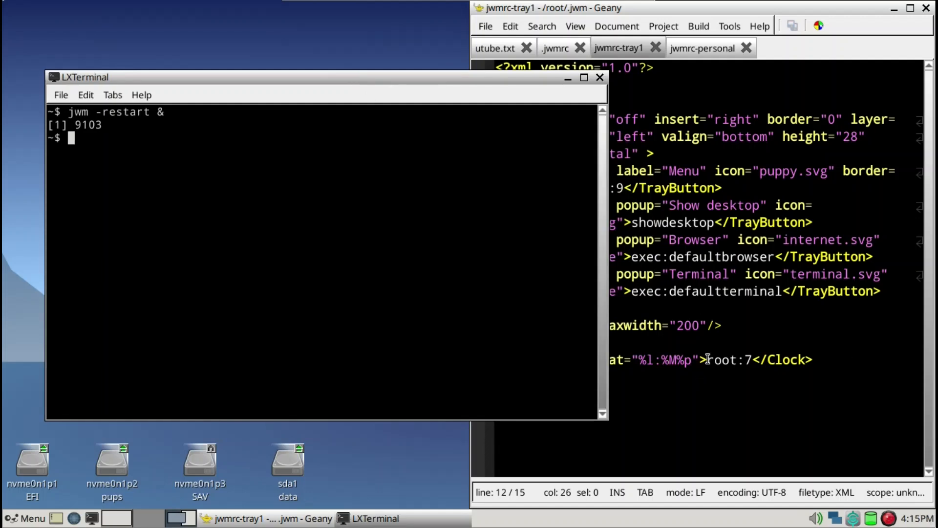
{"action": "left_click", "coordinate": [599, 77]}
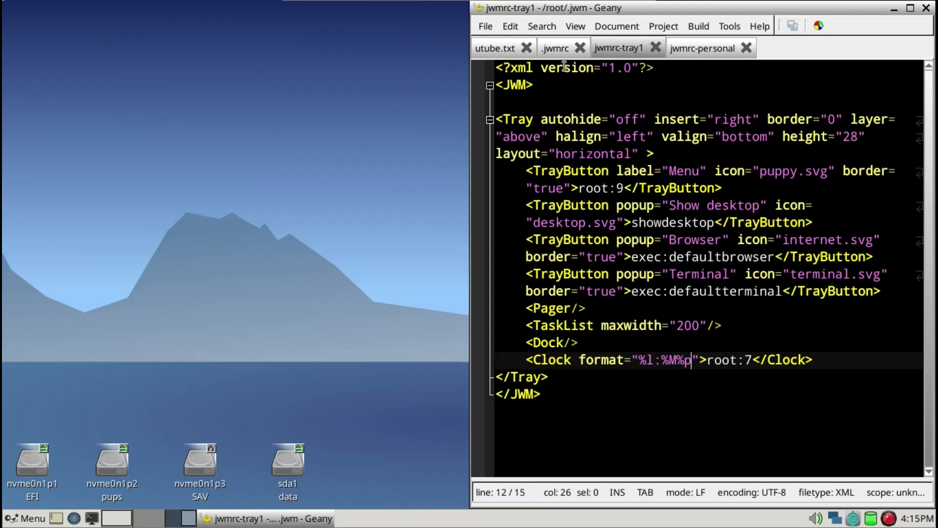
Switch to the .jwmrc file, look at the Firefox ESR entry in the desktop root menu's Internet submenu, and dismiss the menu
{"action": "left_click", "coordinate": [555, 48]}
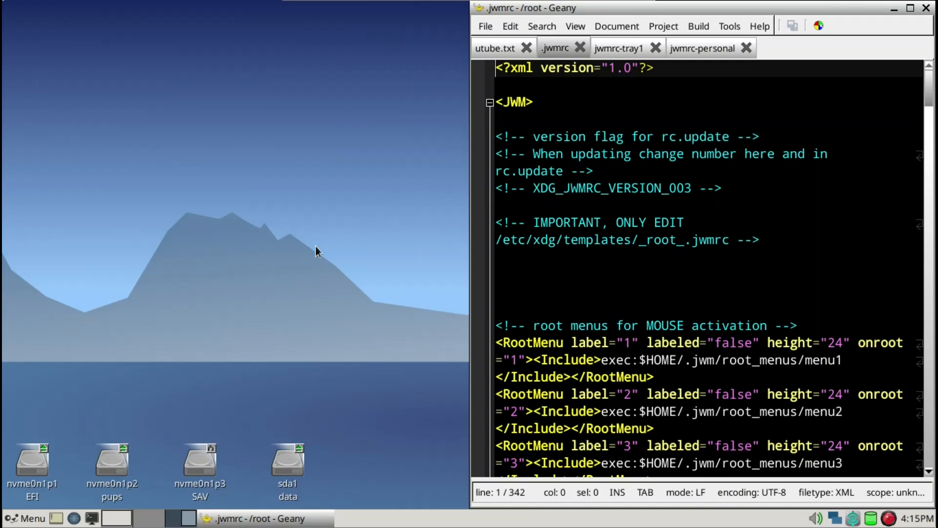
{"action": "left_click", "coordinate": [174, 170]}
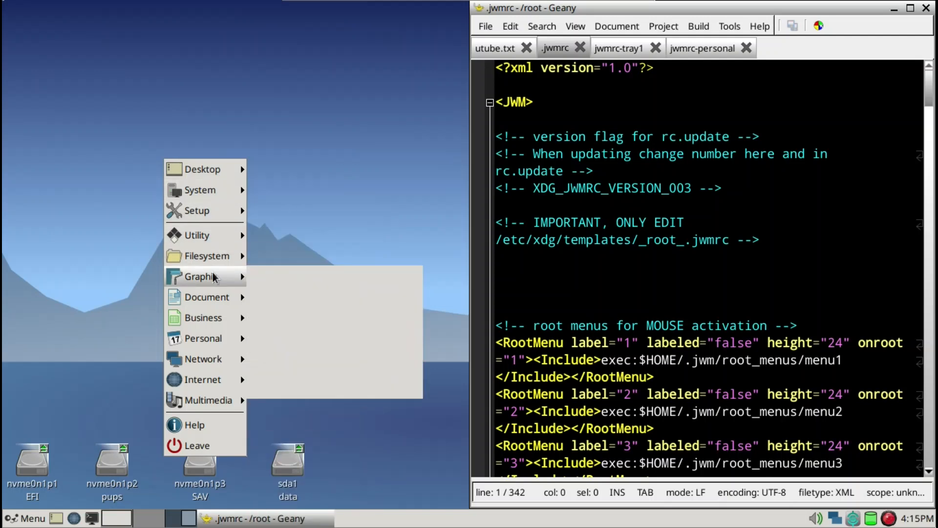
{"action": "mouse_move", "coordinate": [205, 343]}
{"action": "mouse_move", "coordinate": [247, 386]}
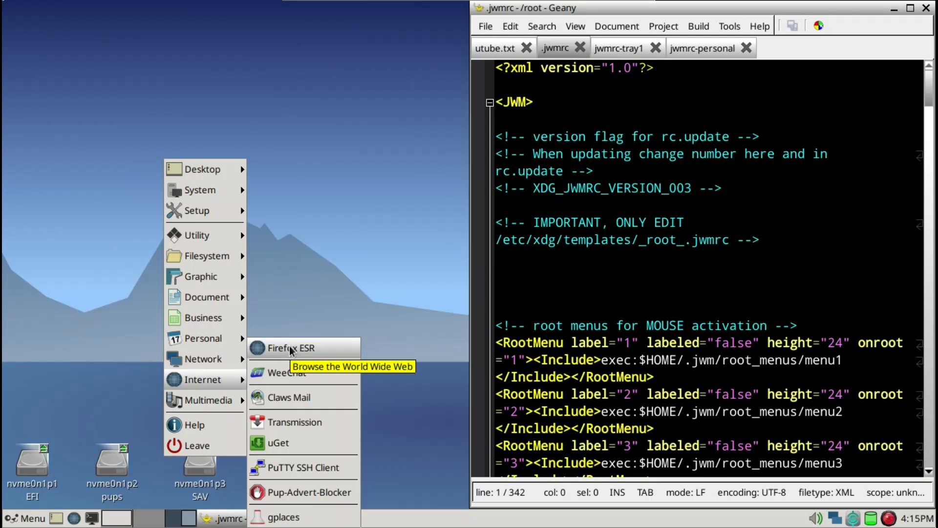
{"action": "left_click", "coordinate": [562, 289]}
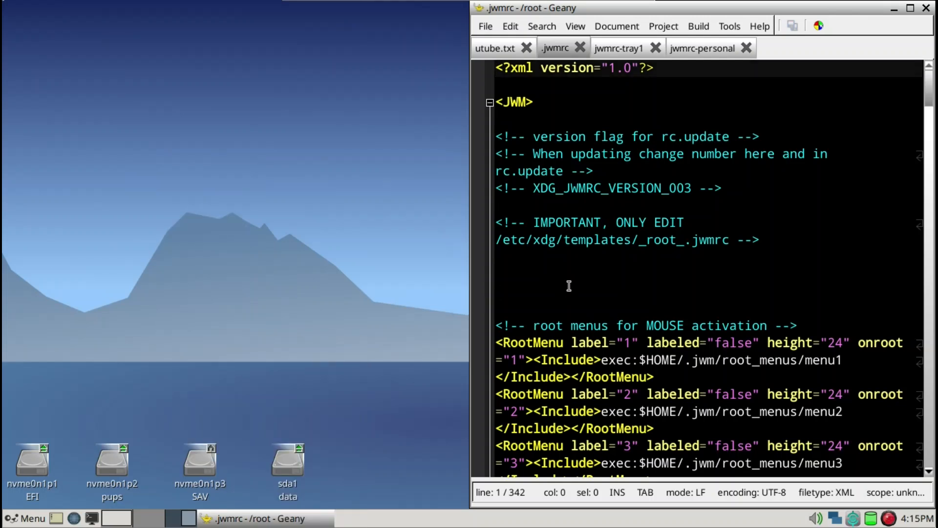
Find "firefox" in .jwmrc, delete the Firefox ESR program line from the Internet menu, and save the file
{"action": "scroll", "coordinate": [569, 286], "scroll_direction": "down", "scroll_amount": 2}
{"action": "key", "text": "ctrl+f"}
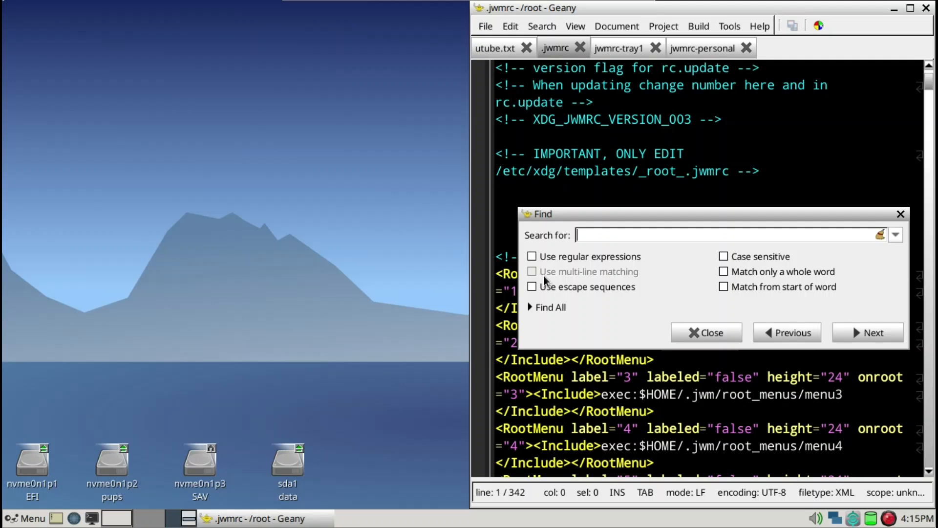
{"action": "type", "text": "firefox"}
{"action": "key", "text": "Return"}
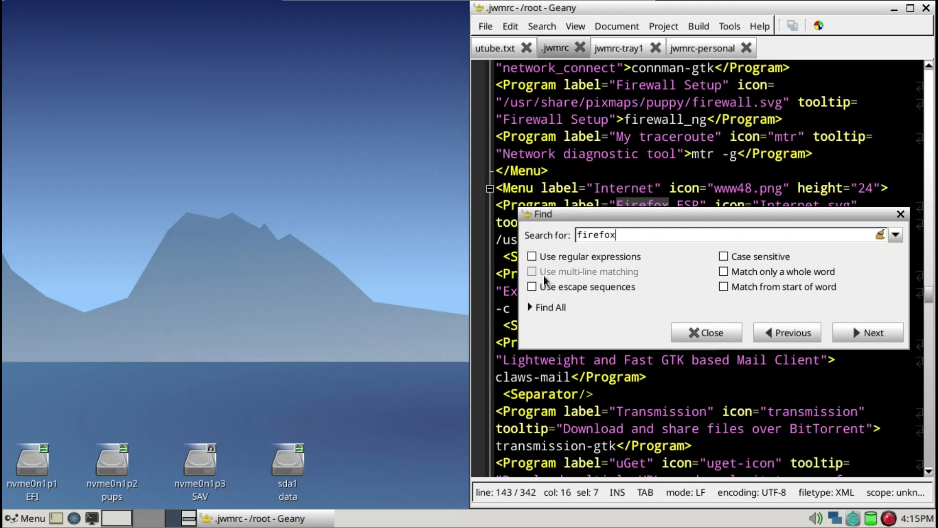
{"action": "key", "text": "Escape"}
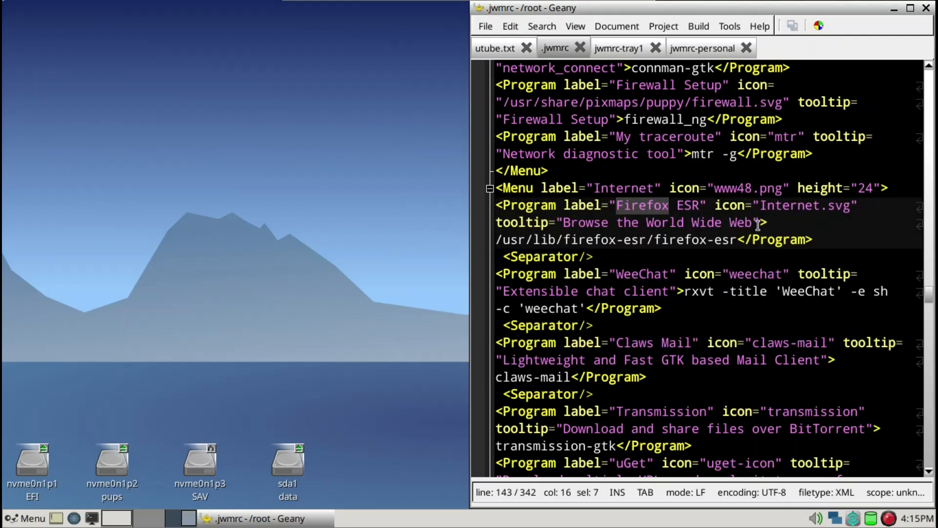
{"action": "left_click", "coordinate": [562, 205]}
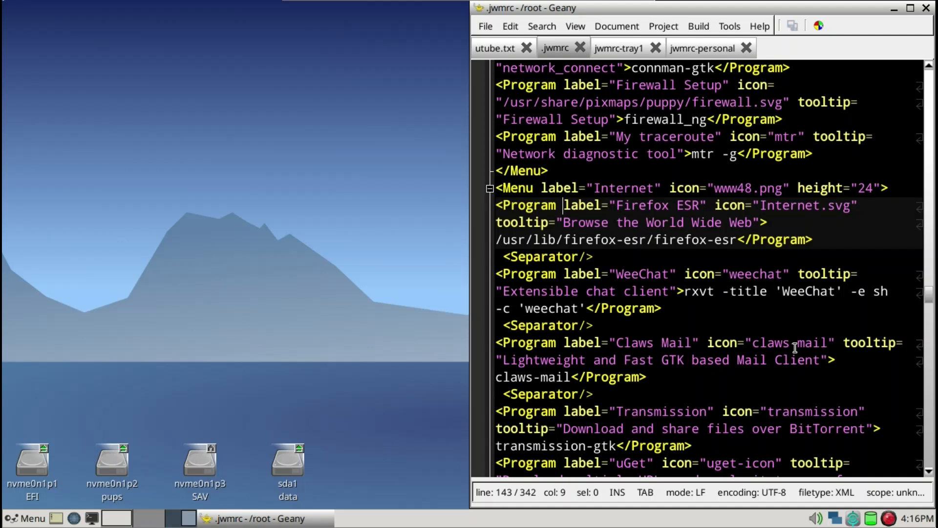
{"action": "key", "text": "ctrl+k"}
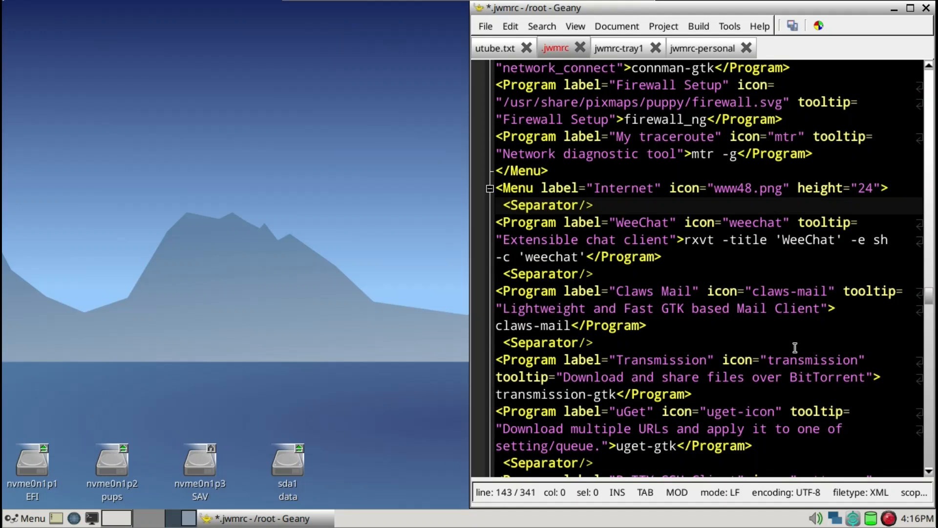
{"action": "key", "text": "ctrl+s"}
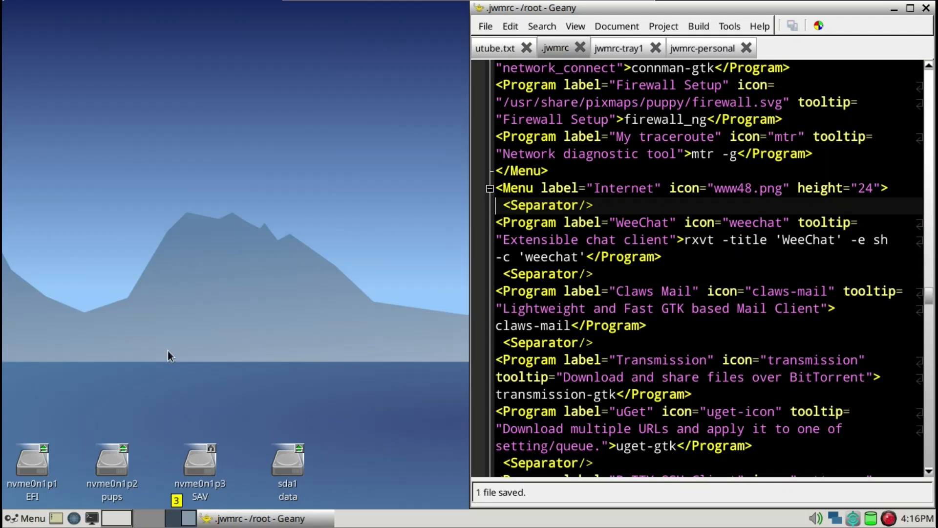
Open LXTerminal through the application search and rerun "jwm -restart &" to apply the menu edit
{"action": "key", "text": "ctrl+space"}
{"action": "type", "text": "lx"}
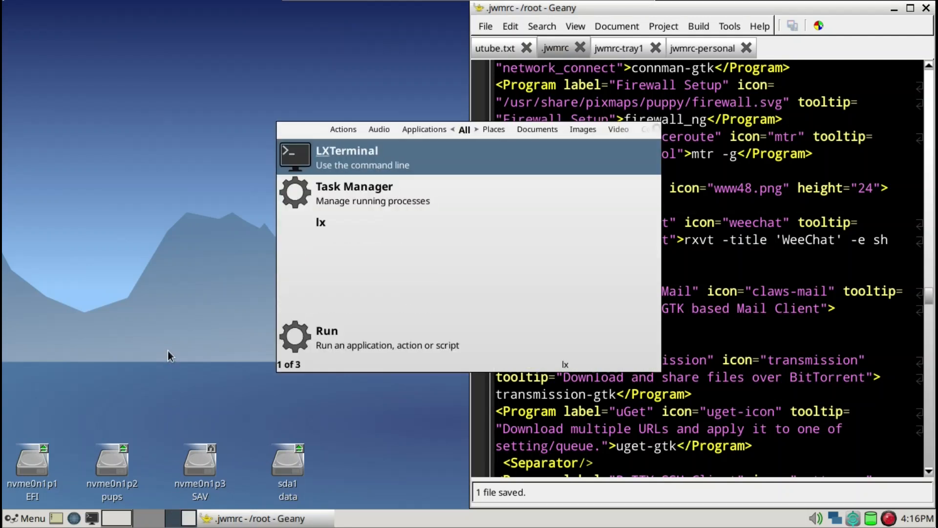
{"action": "key", "text": "Return"}
{"action": "key", "text": "Up"}
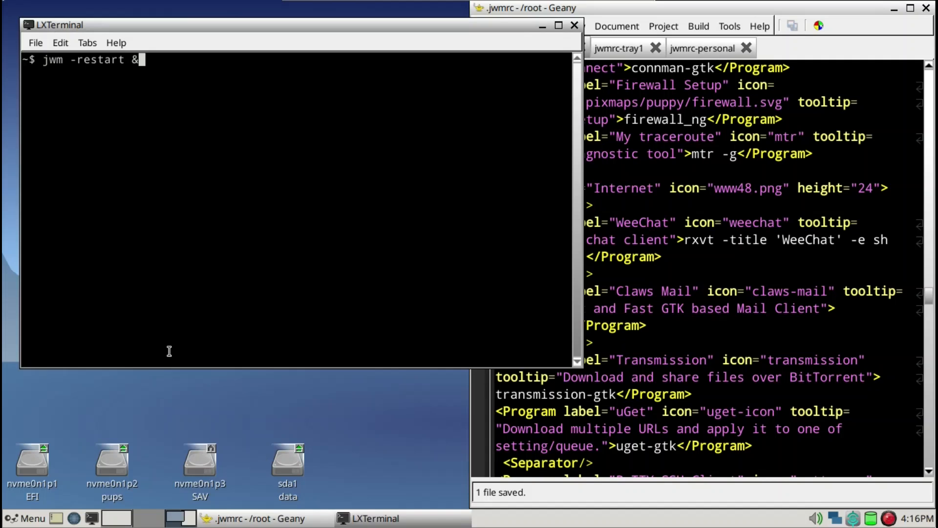
{"action": "key", "text": "Return"}
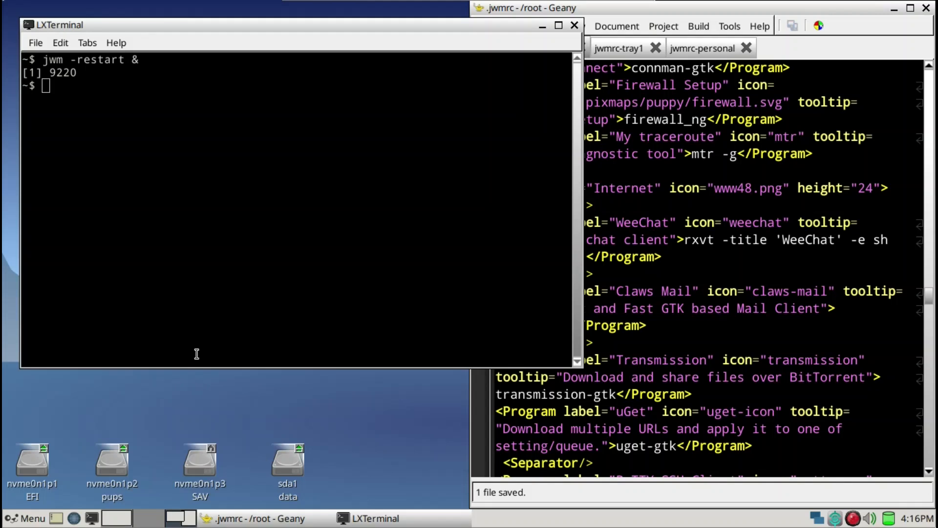
Open the root menu, check its Internet submenu for the Firefox ESR entry, and dismiss the menu
{"action": "key", "text": "super"}
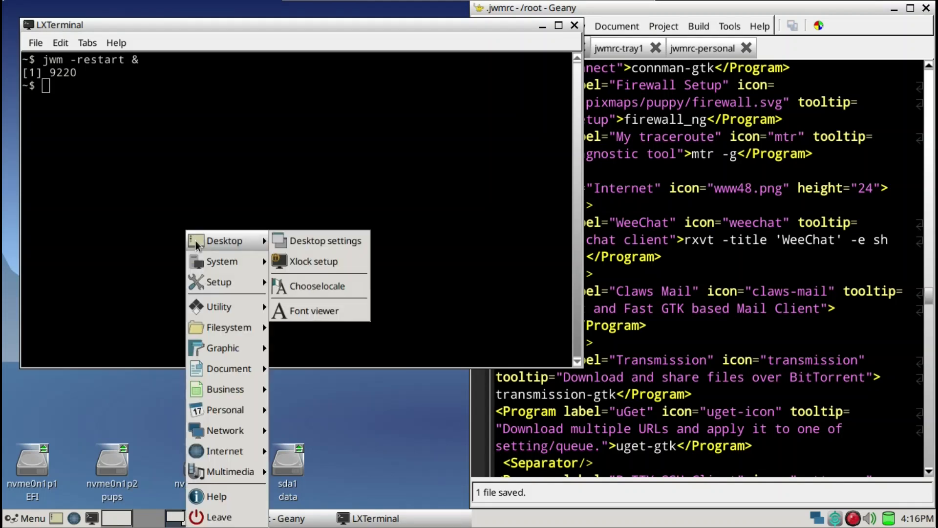
{"action": "mouse_move", "coordinate": [245, 451]}
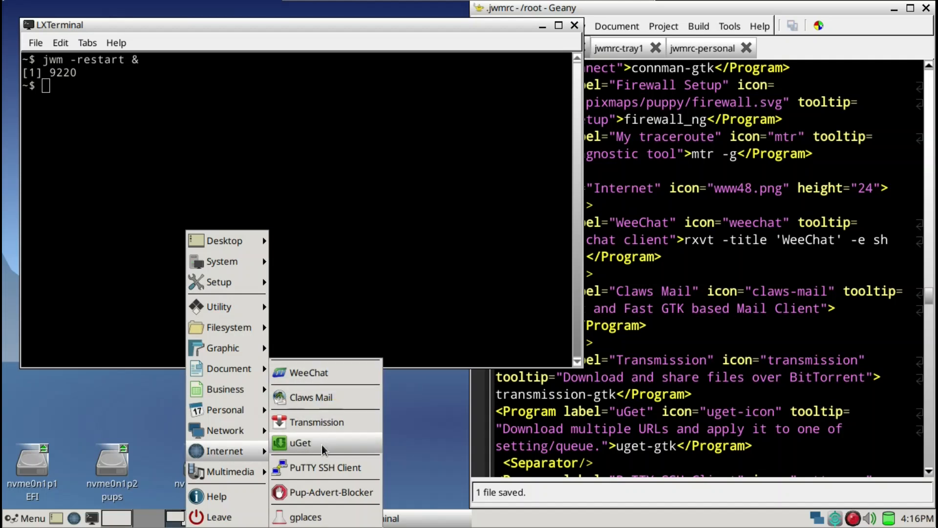
{"action": "mouse_move", "coordinate": [191, 408]}
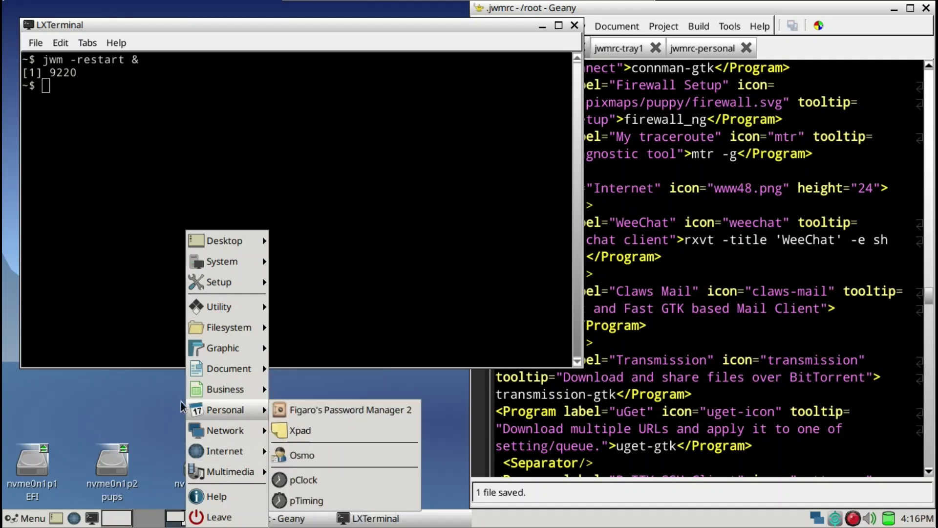
{"action": "left_click", "coordinate": [133, 400]}
{"action": "left_click", "coordinate": [273, 268]}
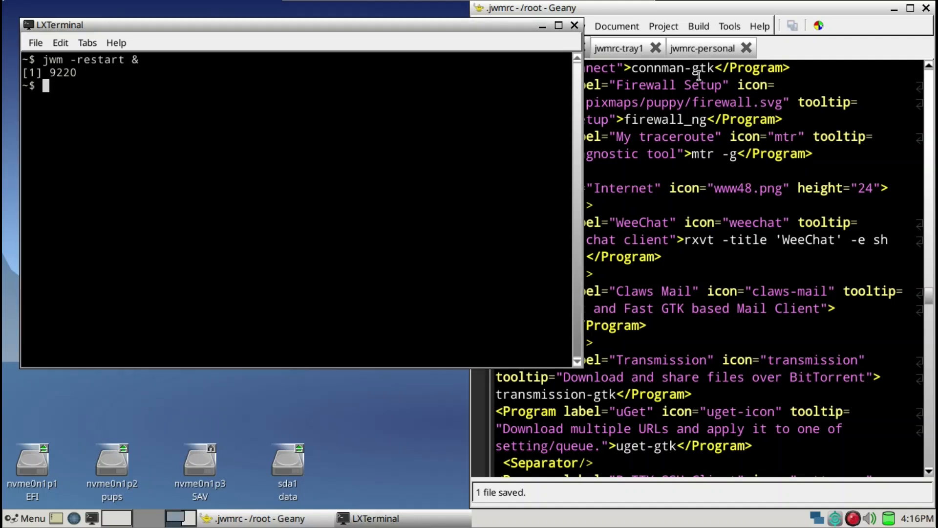
Bring the editor in front of the terminal, switch to jwmrc-personal, and examine its options from virtual desktops down through the key bindings
{"action": "left_click", "coordinate": [751, 10]}
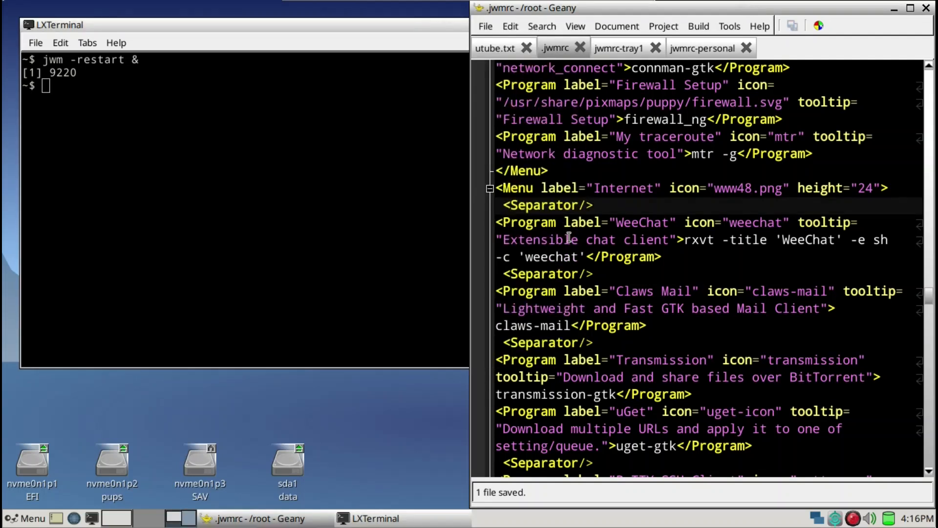
{"action": "left_click", "coordinate": [415, 288]}
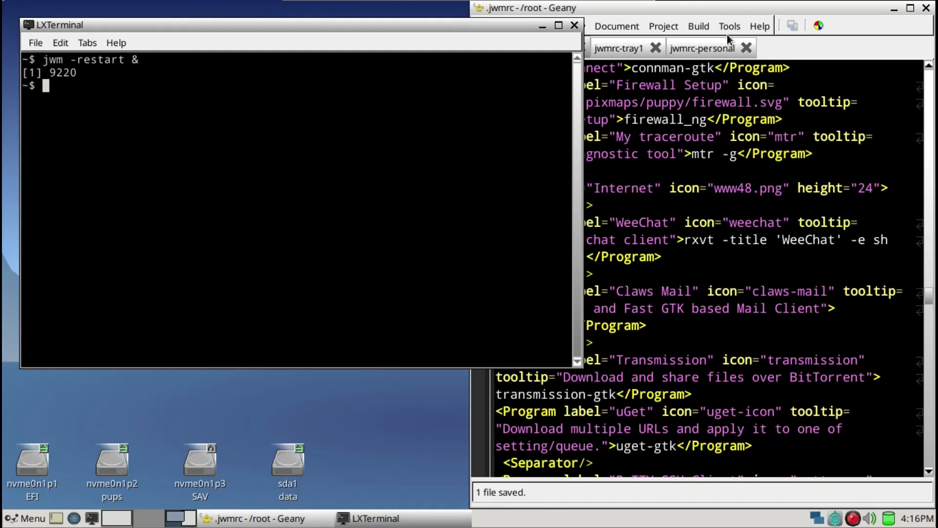
{"action": "left_click", "coordinate": [723, 7]}
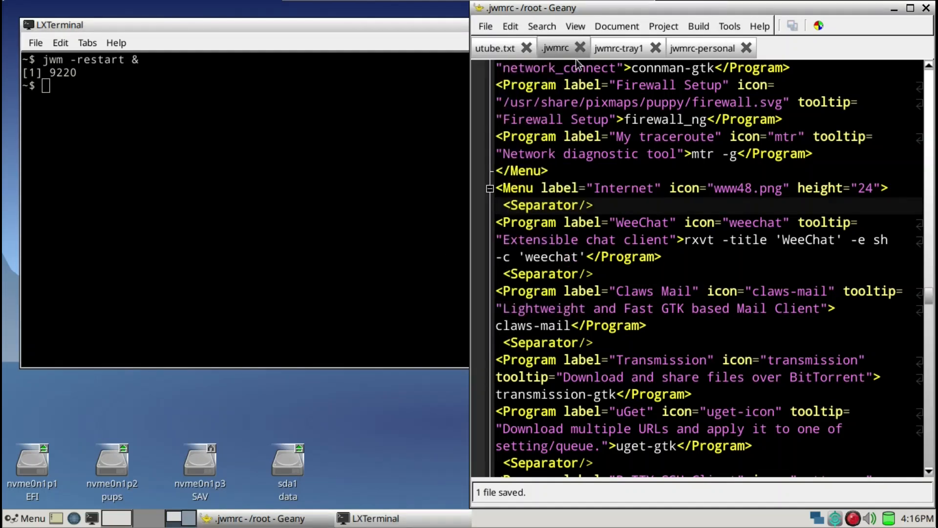
{"action": "left_click", "coordinate": [693, 48]}
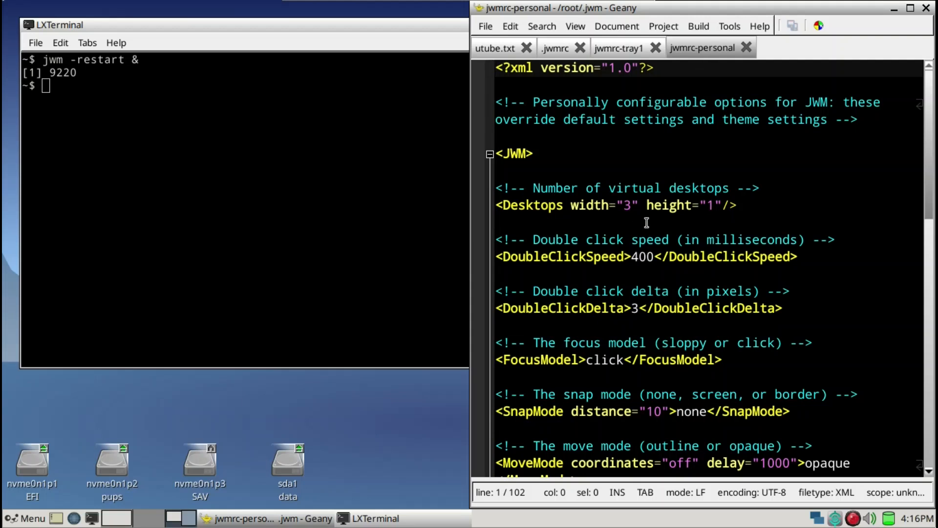
{"action": "scroll", "coordinate": [648, 223], "scroll_direction": "down", "scroll_amount": 10}
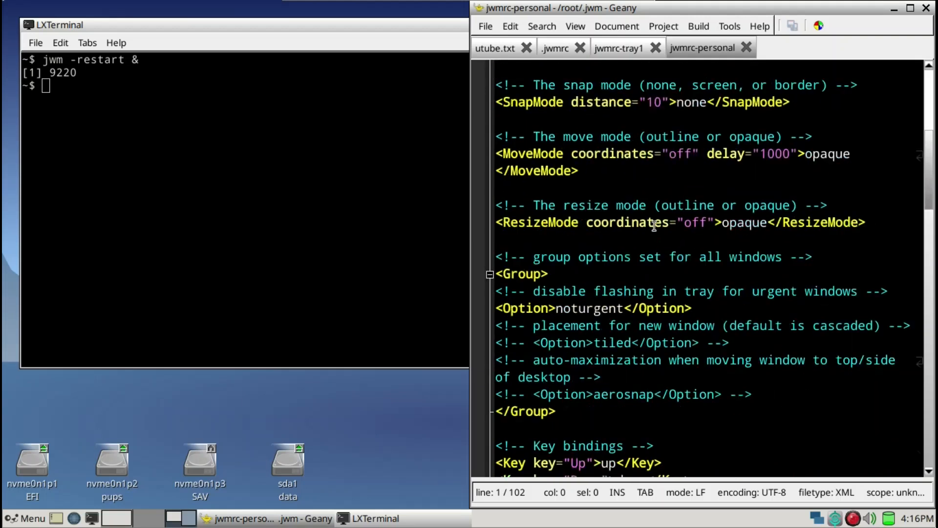
{"action": "scroll", "coordinate": [671, 293], "scroll_direction": "down", "scroll_amount": 2}
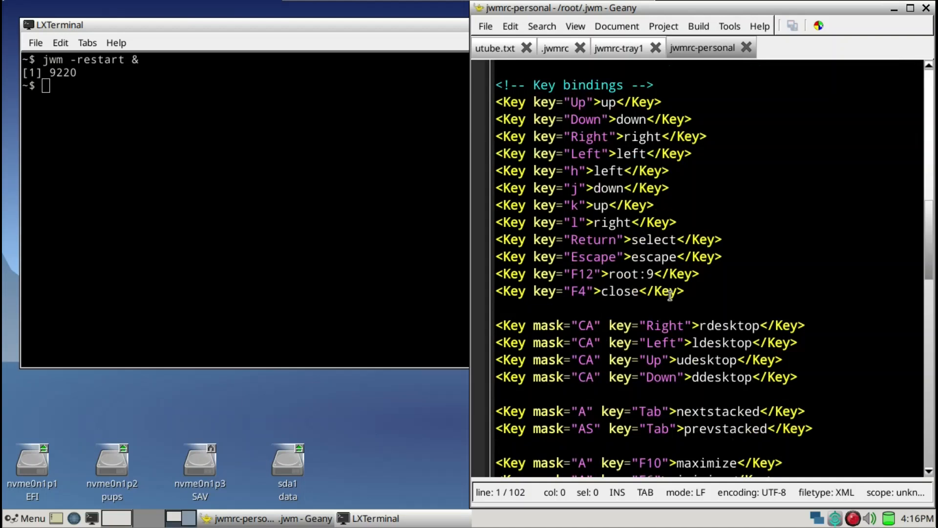
{"action": "scroll", "coordinate": [672, 296], "scroll_direction": "down", "scroll_amount": 1}
{"action": "scroll", "coordinate": [672, 296], "scroll_direction": "down", "scroll_amount": 3}
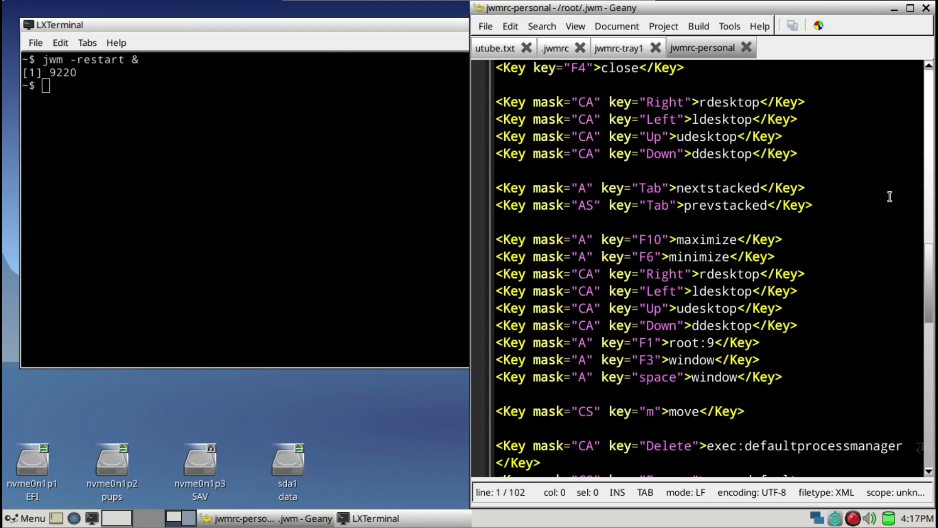
Test the existing maximize shortcut by maximizing the editor window and restoring it
{"action": "key", "text": "alt+F10"}
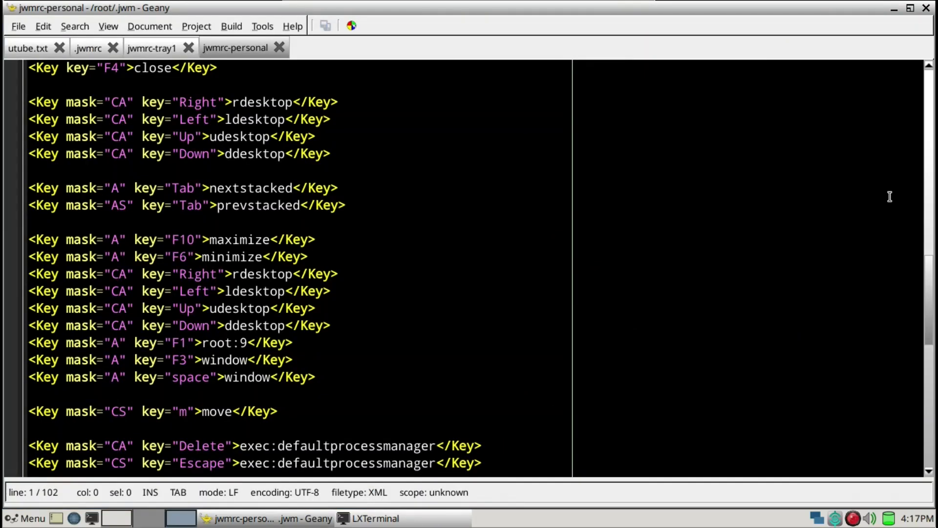
{"action": "key", "text": "alt+F10"}
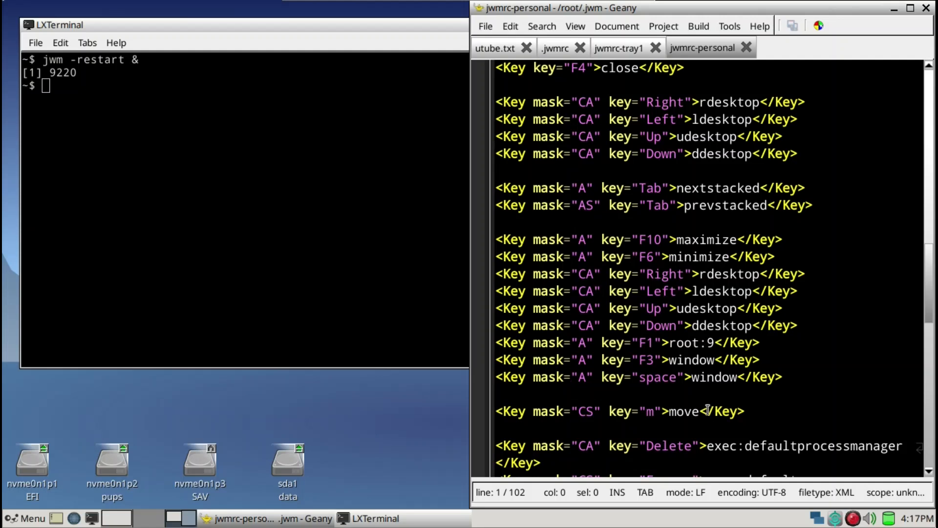
Change the maximize binding in jwmrc-personal to mask "4" and key "Up", and save the file
{"action": "left_click", "coordinate": [588, 239]}
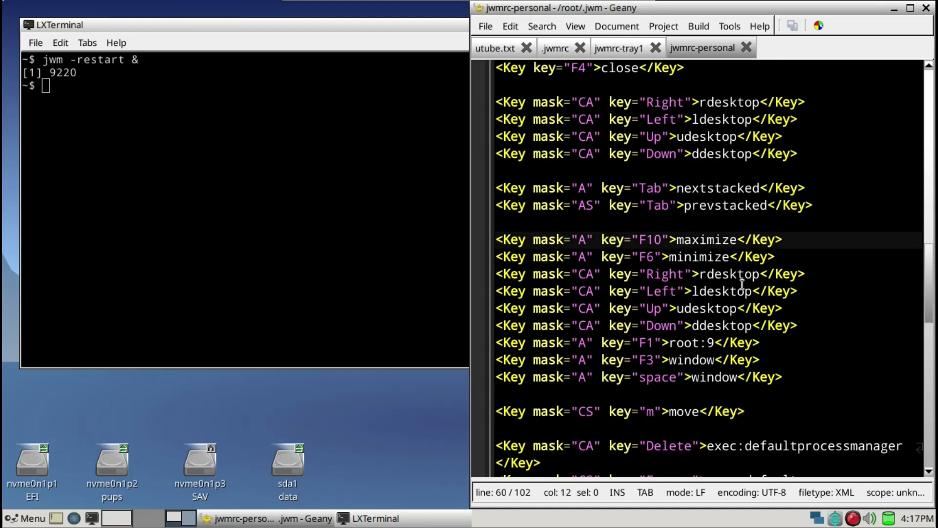
{"action": "key", "text": "BackSpace"}
{"action": "type", "text": "4"}
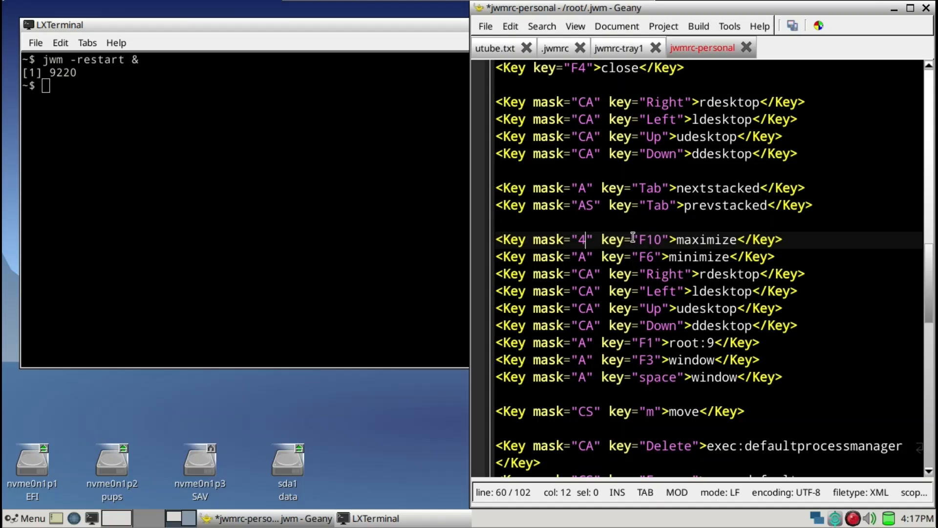
{"action": "key", "text": "Delete"}
{"action": "key", "text": "Delete"}
{"action": "key", "text": "Delete"}
{"action": "type", "text": "Up"}
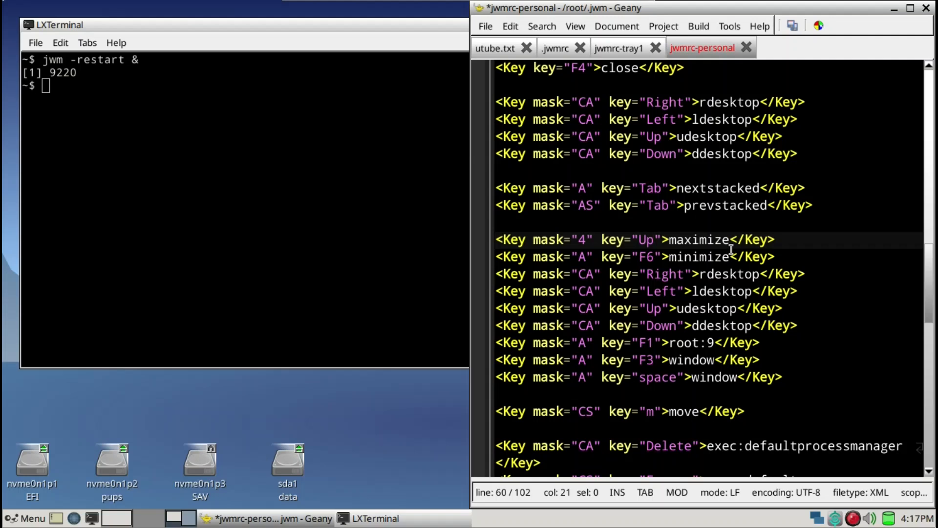
{"action": "scroll", "coordinate": [731, 250], "scroll_direction": "down", "scroll_amount": 1}
{"action": "scroll", "coordinate": [731, 250], "scroll_direction": "up", "scroll_amount": 3}
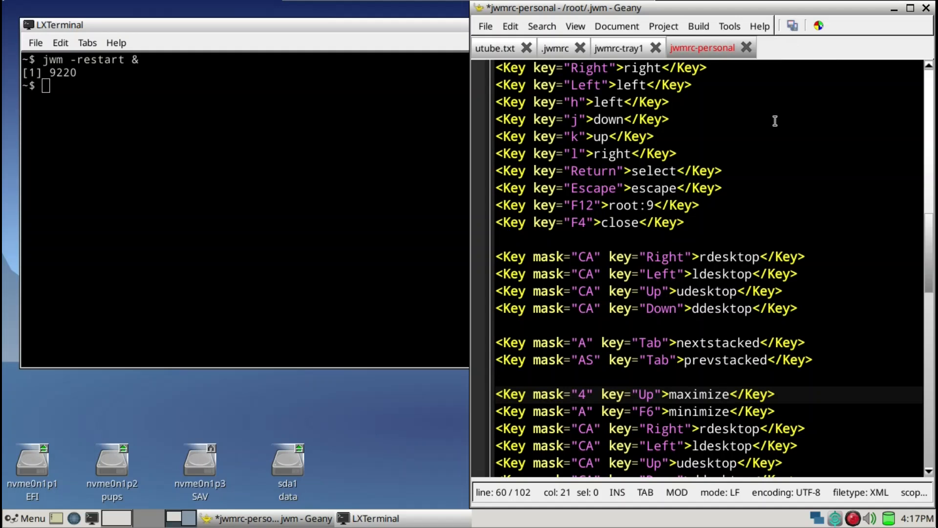
{"action": "key", "text": "ctrl+s"}
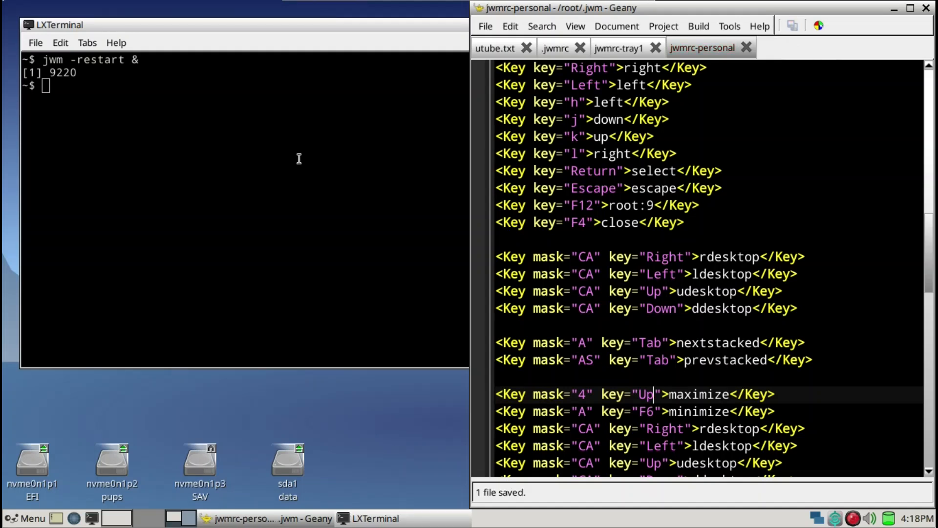
Rerun "jwm -restart &" in the terminal and test the new maximize shortcut on the terminal window
{"action": "left_click", "coordinate": [299, 157]}
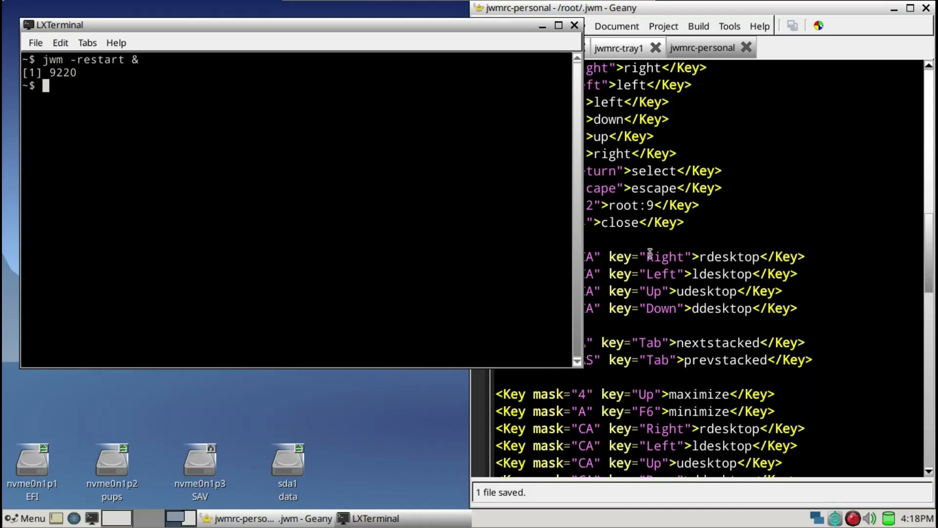
{"action": "key", "text": "Up"}
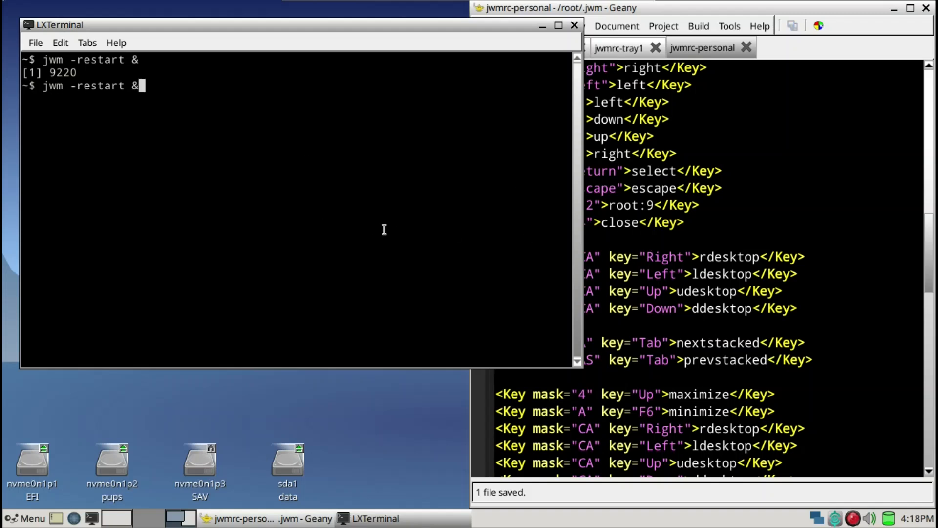
{"action": "key", "text": "Return"}
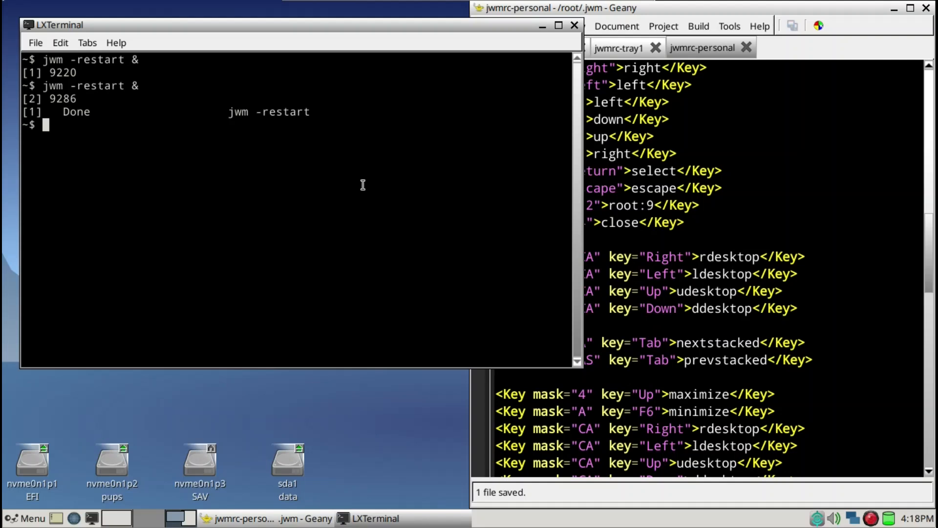
{"action": "key", "text": "super+Up"}
{"action": "key", "text": "super+Up"}
Return to jwmrc-personal in the editor and review the key bindings below the maximize entry
{"action": "left_click", "coordinate": [757, 161]}
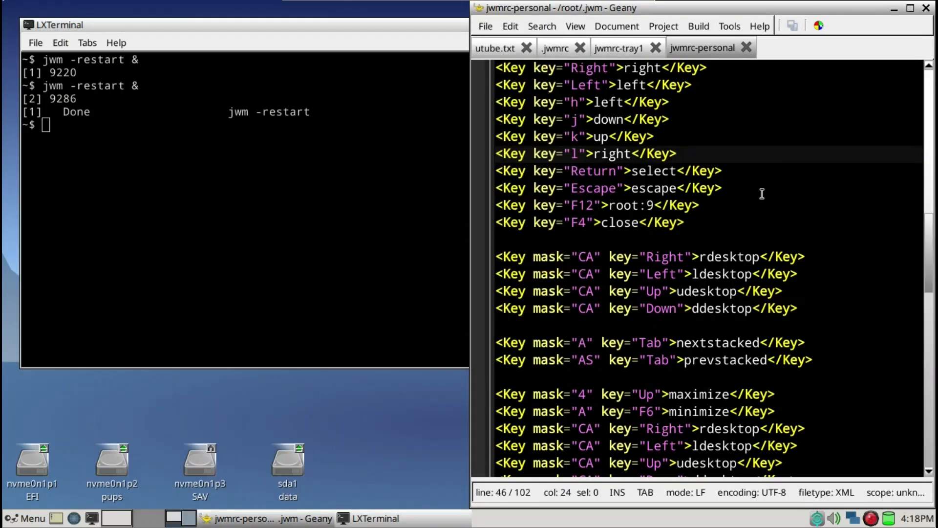
{"action": "scroll", "coordinate": [762, 193], "scroll_direction": "down", "scroll_amount": 1}
{"action": "scroll", "coordinate": [763, 193], "scroll_direction": "down", "scroll_amount": 1}
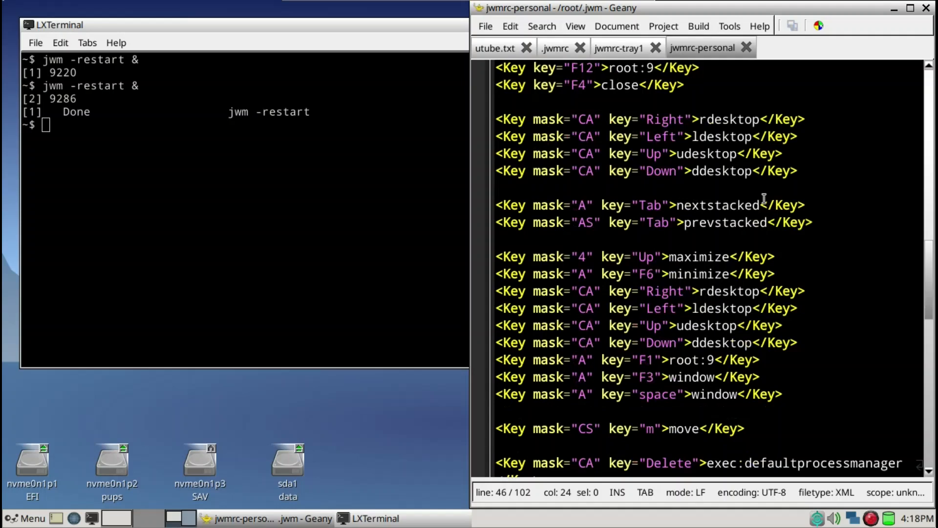
{"action": "scroll", "coordinate": [764, 199], "scroll_direction": "down", "scroll_amount": 2}
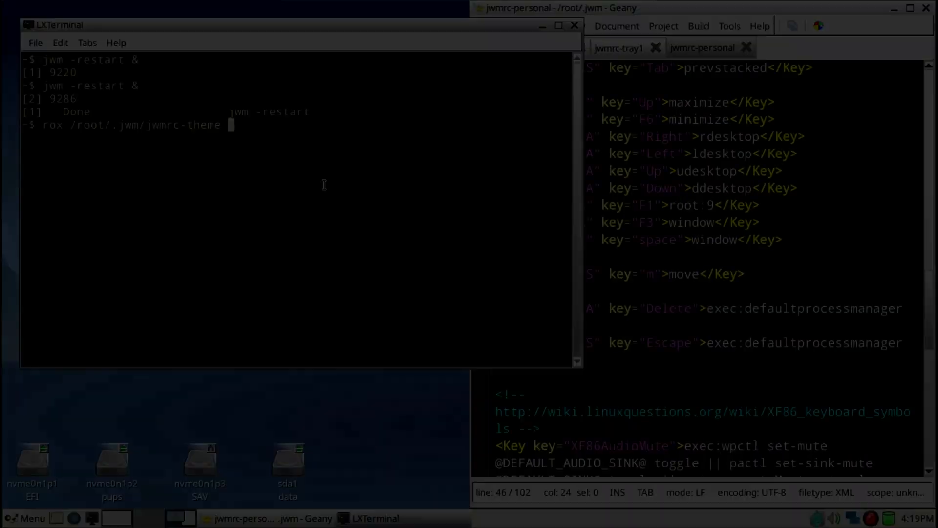
Open the theme file from the terminal with the command "geany /root/.jwm/jwmrc-theme &"
{"action": "type", "text": "&"}
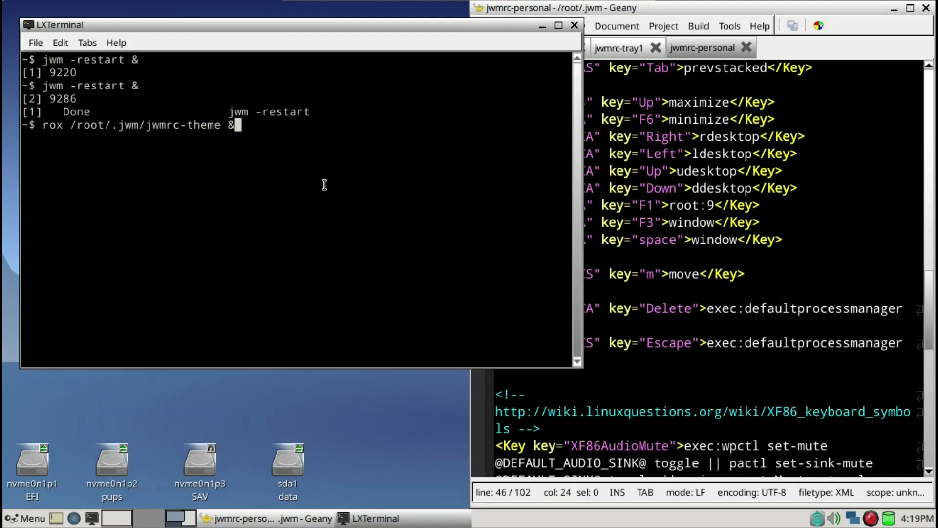
{"action": "key", "text": "Left"}
{"action": "key", "text": "Left"}
{"action": "key", "text": "Left"}
{"action": "key", "text": "Left"}
{"action": "key", "text": "Left"}
{"action": "key", "text": "Left"}
{"action": "key", "text": "Left"}
{"action": "key", "text": "Left"}
{"action": "key", "text": "Left"}
{"action": "key", "text": "Left"}
{"action": "key", "text": "Left"}
{"action": "key", "text": "Left"}
{"action": "key", "text": "Left"}
{"action": "key", "text": "Left"}
{"action": "key", "text": "Left"}
{"action": "key", "text": "Left"}
{"action": "key", "text": "Left"}
{"action": "key", "text": "Left"}
{"action": "key", "text": "Left"}
{"action": "key", "text": "Left"}
{"action": "key", "text": "Right"}
{"action": "key", "text": "BackSpace"}
{"action": "key", "text": "BackSpace"}
{"action": "key", "text": "BackSpace"}
{"action": "type", "text": "geany"}
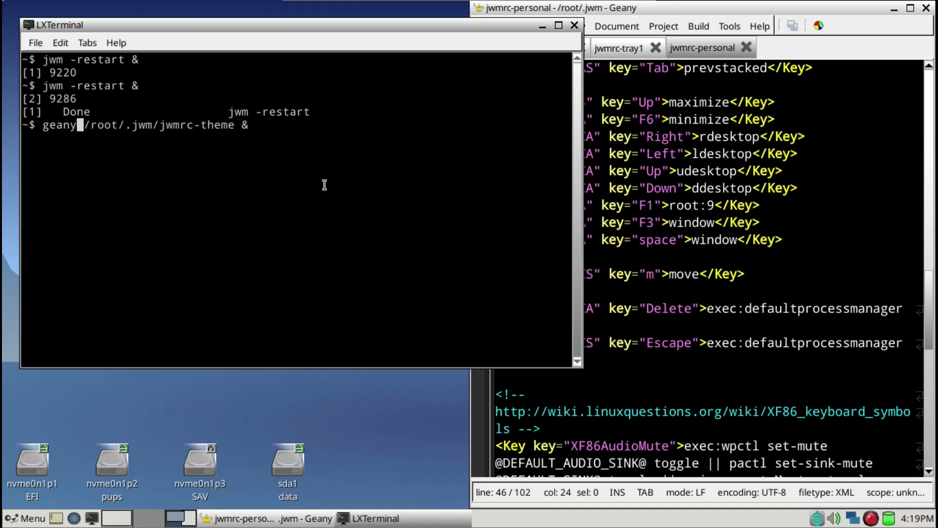
{"action": "key", "text": "Return"}
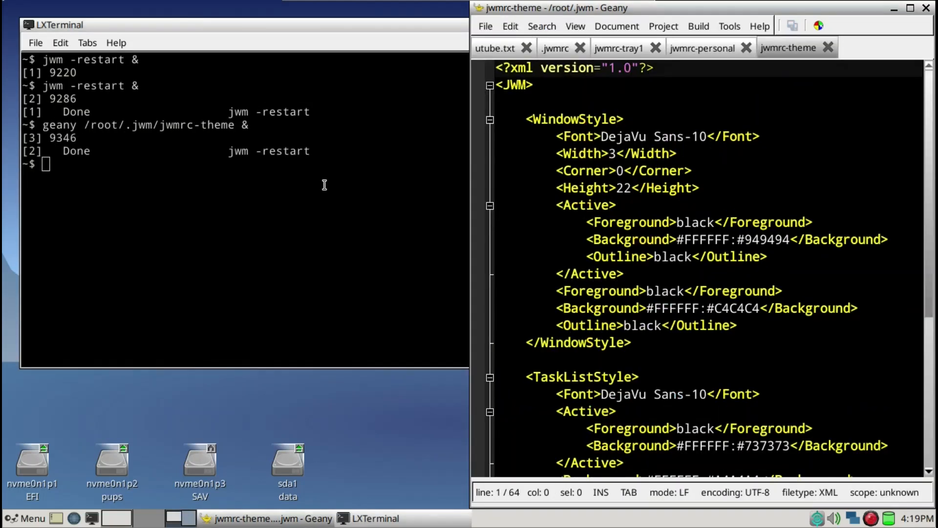
Skim the jwmrc-theme file from the window style to the pager style and return to the WindowStyle section
{"action": "left_click", "coordinate": [746, 185]}
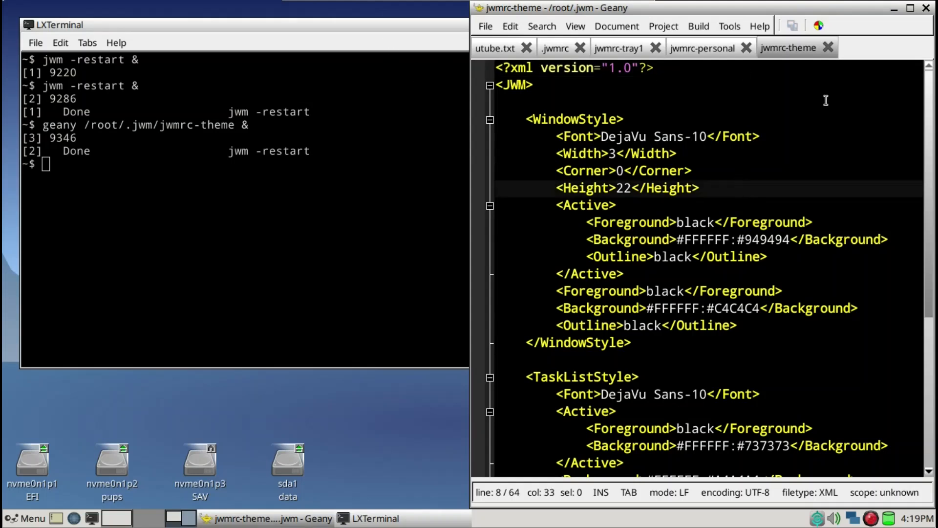
{"action": "scroll", "coordinate": [823, 100], "scroll_direction": "down", "scroll_amount": 5}
{"action": "scroll", "coordinate": [814, 184], "scroll_direction": "up", "scroll_amount": 3}
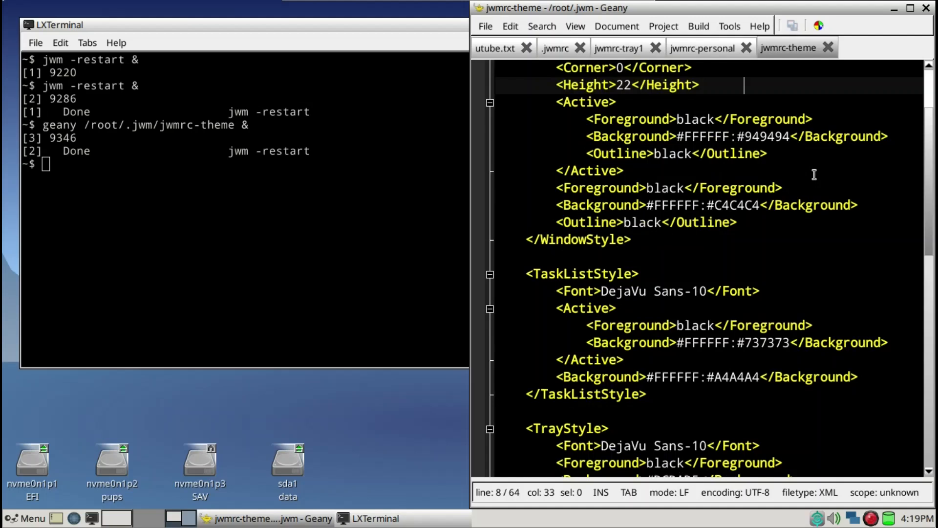
{"action": "scroll", "coordinate": [814, 175], "scroll_direction": "down", "scroll_amount": 3}
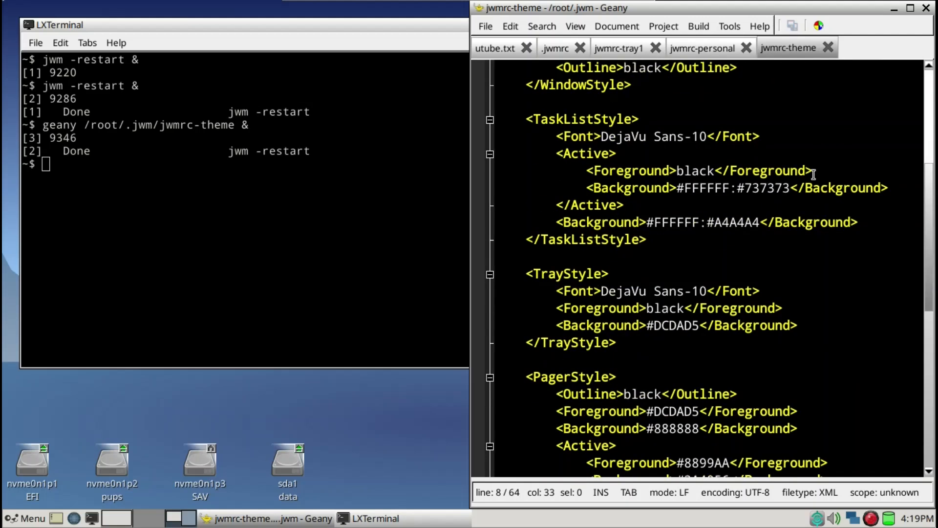
{"action": "scroll", "coordinate": [726, 160], "scroll_direction": "up", "scroll_amount": 4}
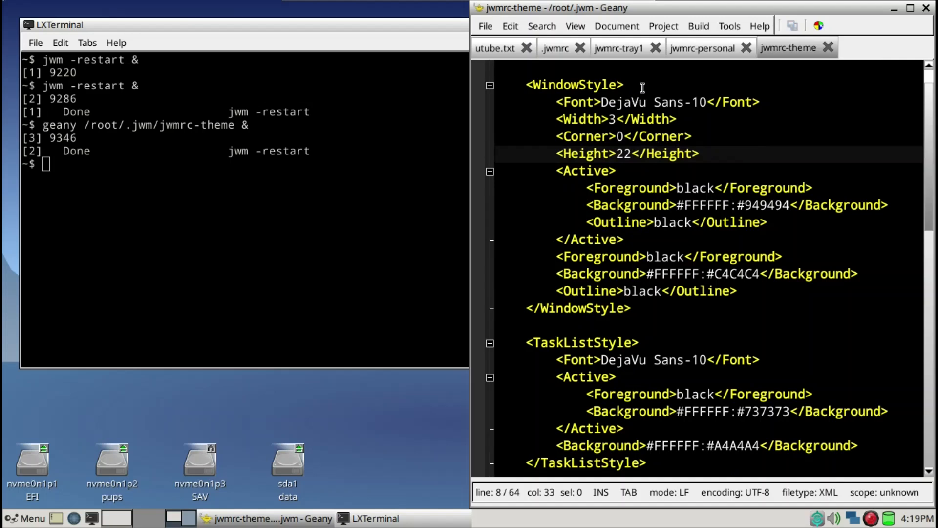
Switch focus between the terminal and the editor to compare active and inactive title bars with the WindowStyle colors
{"action": "left_click", "coordinate": [365, 105]}
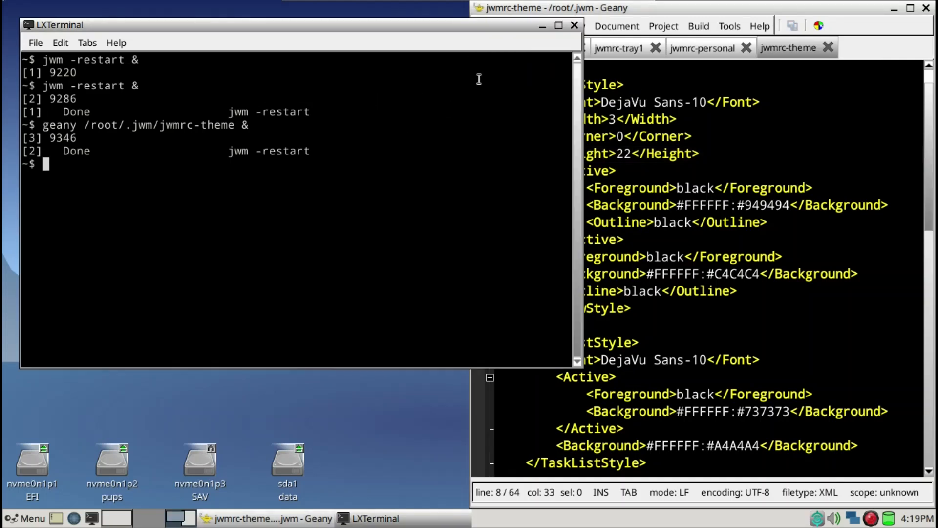
{"action": "left_click", "coordinate": [674, 178]}
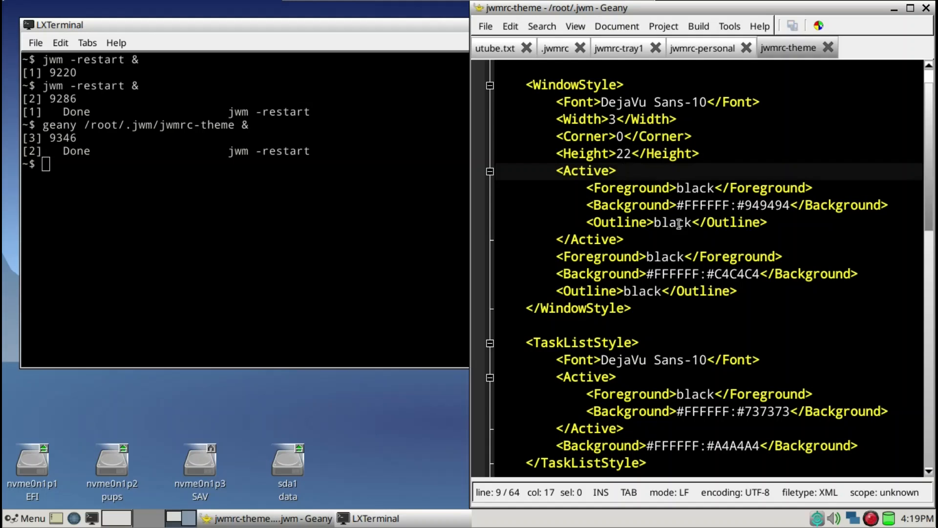
{"action": "left_click", "coordinate": [337, 210]}
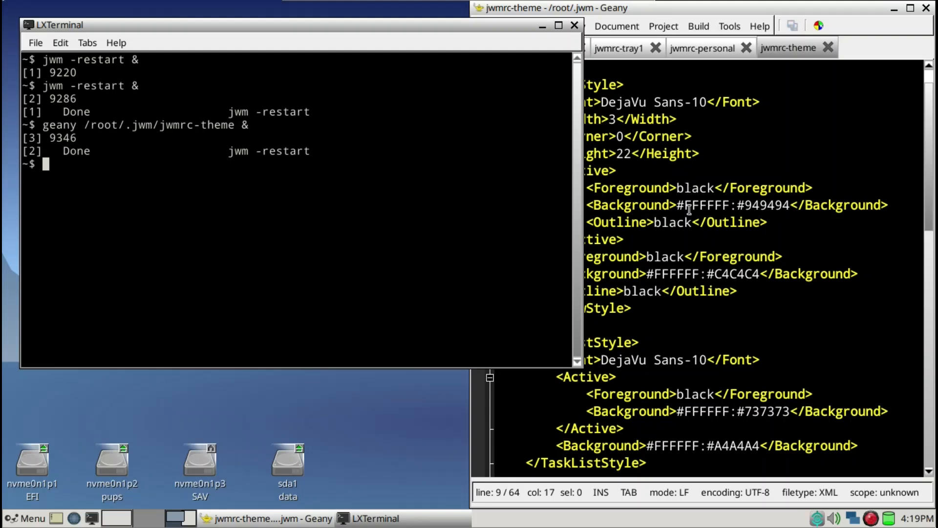
{"action": "left_click_drag", "start_coordinate": [699, 269], "coordinate": [699, 257]}
{"action": "scroll", "coordinate": [671, 261], "scroll_direction": "down", "scroll_amount": 1}
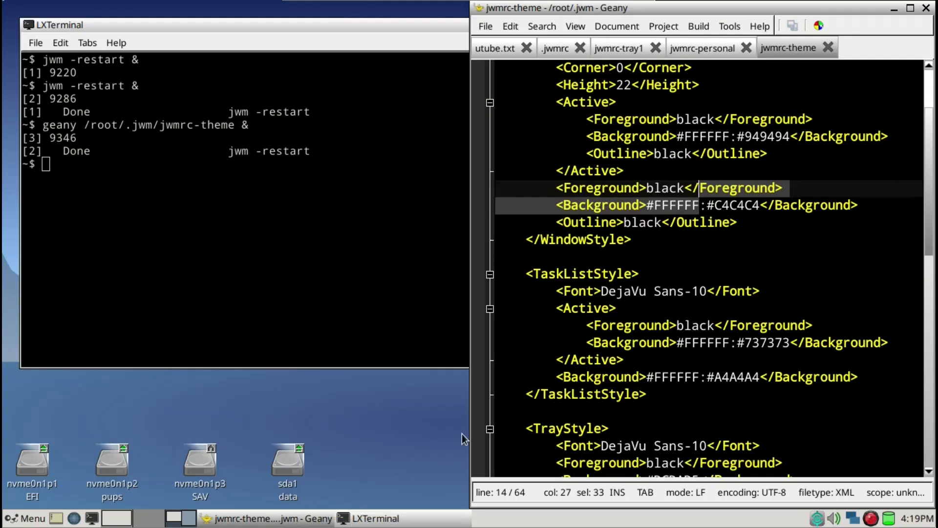
Examine the task list, tray, pager, popup and menu style sections of jwmrc-theme
{"action": "scroll", "coordinate": [620, 333], "scroll_direction": "down", "scroll_amount": 3}
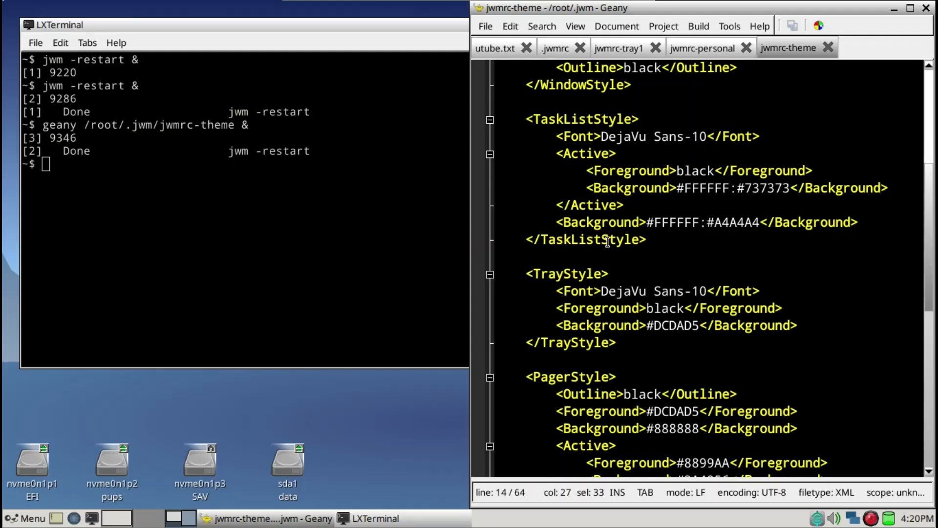
{"action": "scroll", "coordinate": [606, 241], "scroll_direction": "down", "scroll_amount": 2}
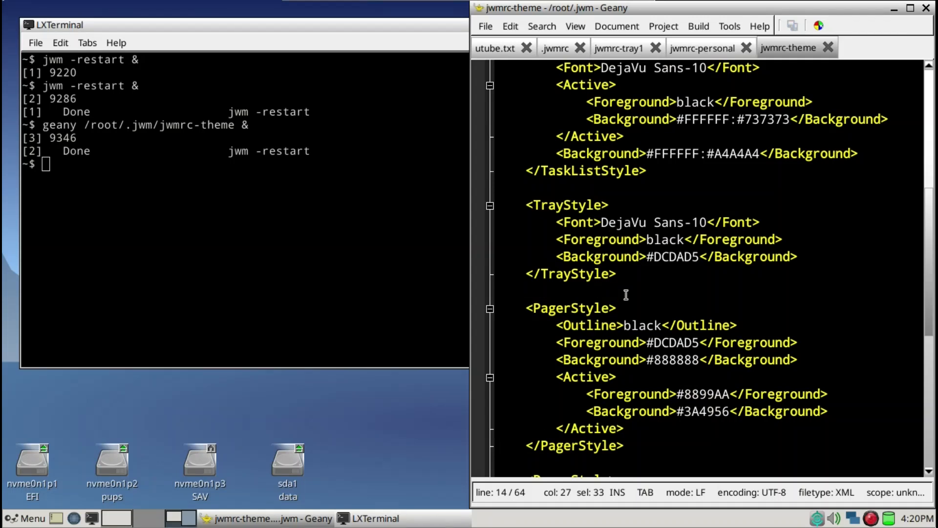
{"action": "scroll", "coordinate": [626, 294], "scroll_direction": "down", "scroll_amount": 3}
{"action": "scroll", "coordinate": [626, 294], "scroll_direction": "down", "scroll_amount": 3}
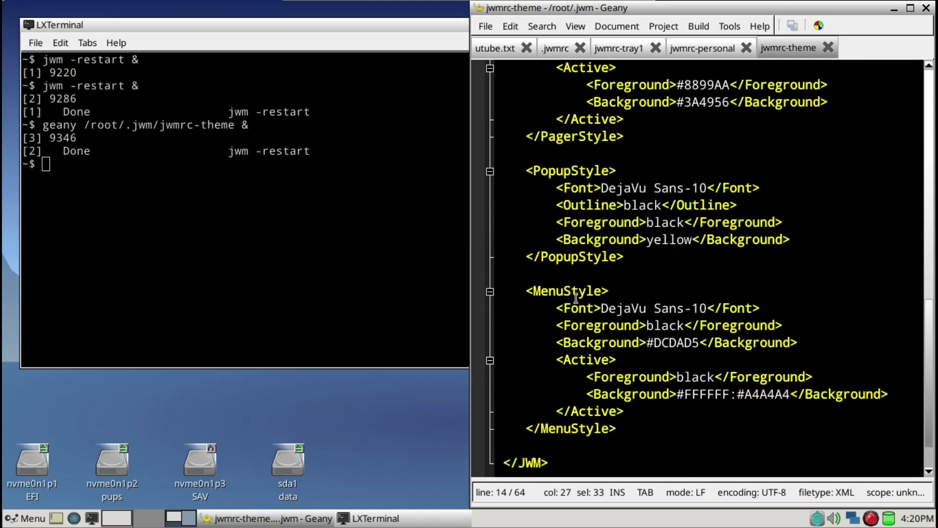
Bring up the root menu several times to compare its normal and highlighted entries with the MenuStyle colors, and dismiss it
{"action": "left_click", "coordinate": [258, 283]}
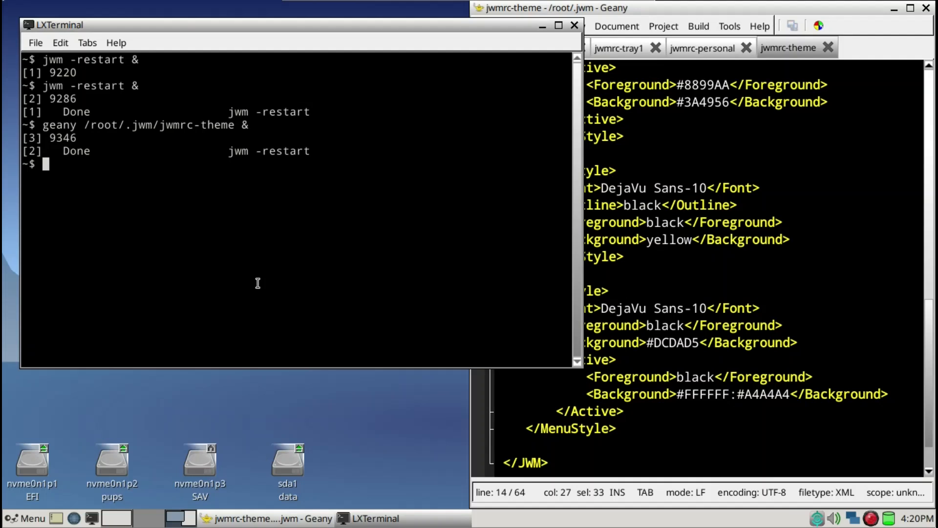
{"action": "key", "text": "F12"}
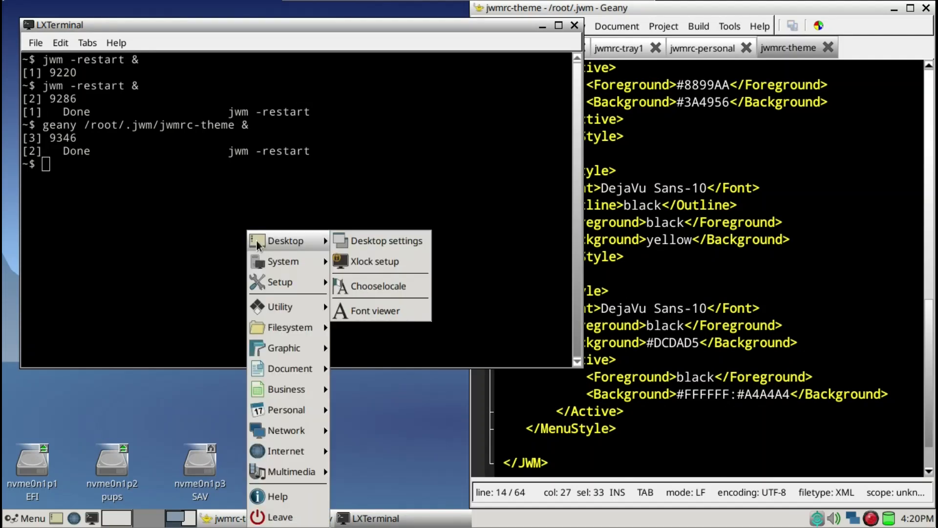
{"action": "left_click", "coordinate": [214, 247]}
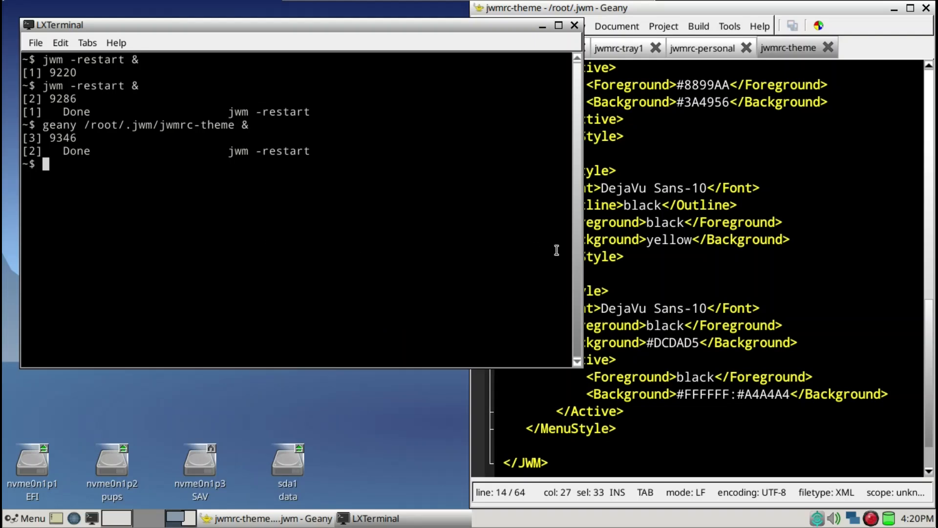
{"action": "left_click", "coordinate": [638, 272]}
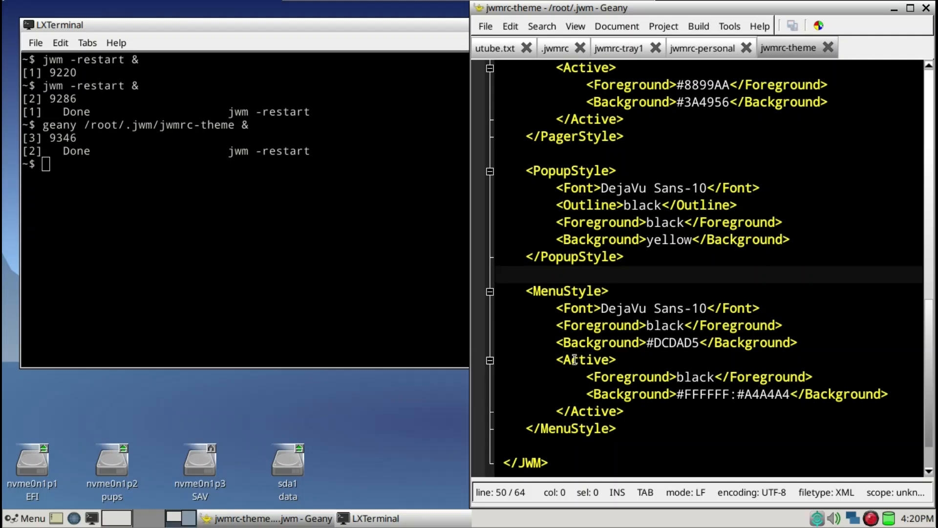
{"action": "key", "text": "F12"}
{"action": "left_click", "coordinate": [393, 232]}
{"action": "key", "text": "F12"}
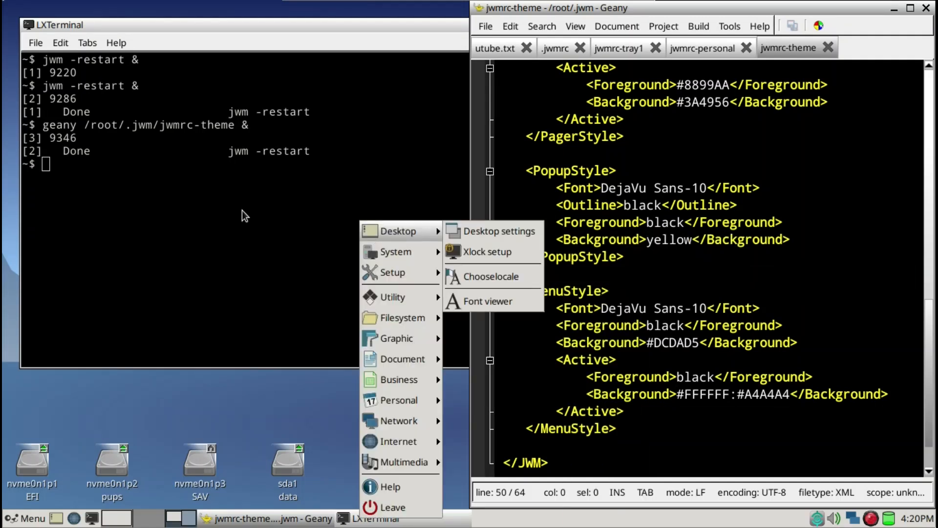
{"action": "left_click", "coordinate": [244, 213]}
{"action": "key", "text": "F12"}
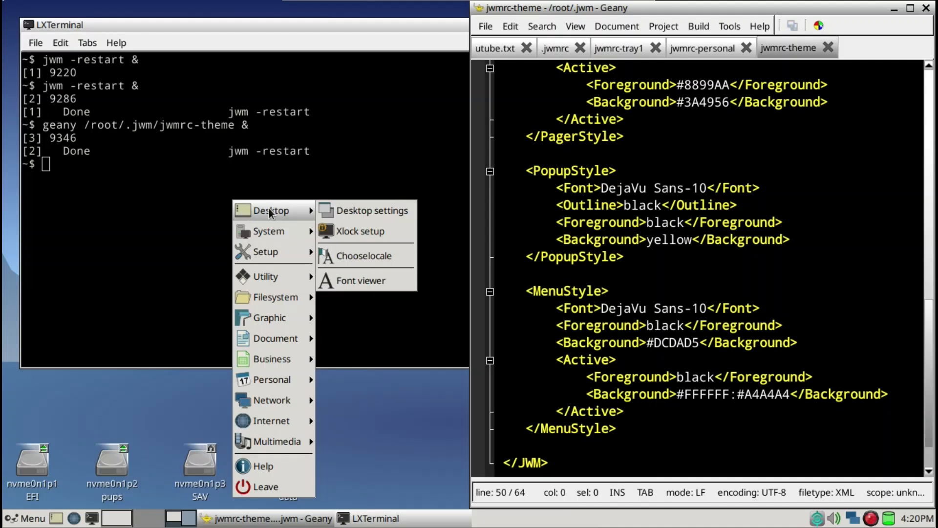
{"action": "mouse_move", "coordinate": [284, 252]}
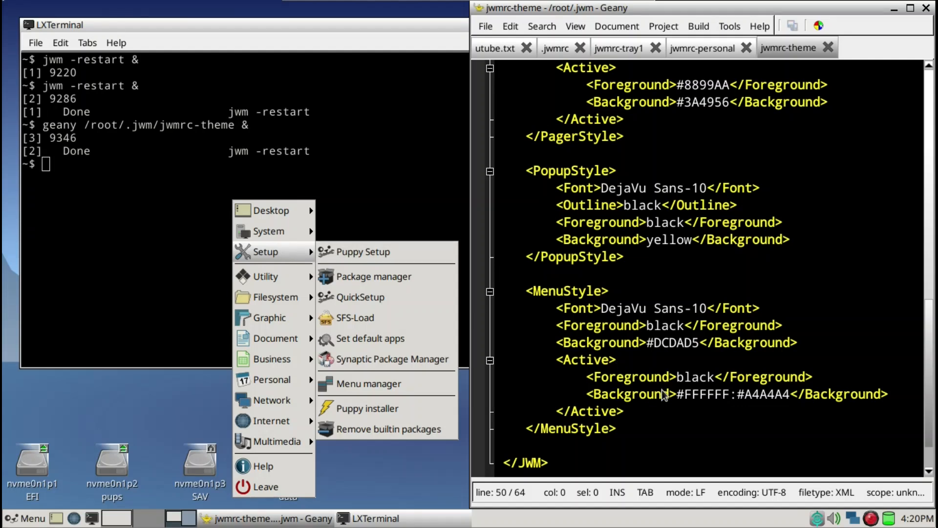
{"action": "left_click", "coordinate": [698, 390]}
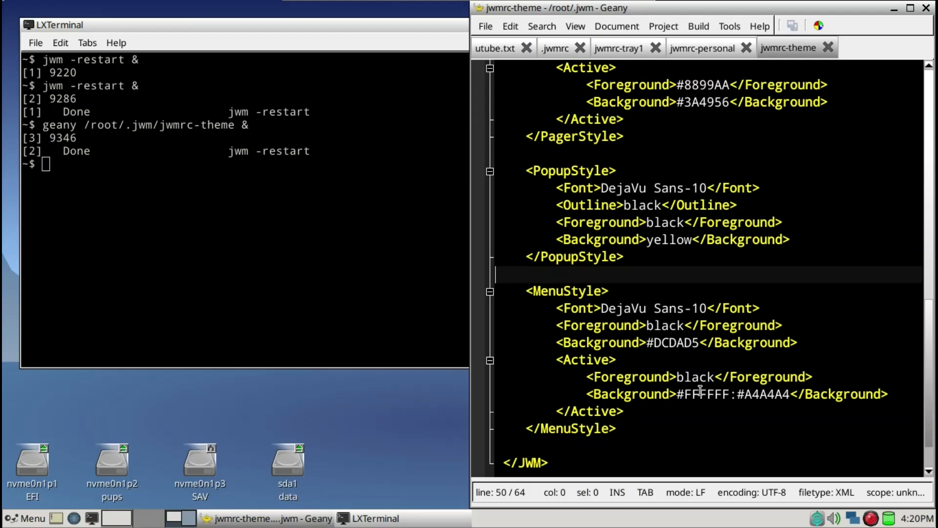
Set the active Background in the MenuStyle section of jwmrc-theme to #FF0000 and save the file
{"action": "left_click", "coordinate": [702, 396]}
{"action": "key", "text": "Delete"}
{"action": "key", "text": "Delete"}
{"action": "key", "text": "Delete"}
{"action": "key", "text": "Delete"}
{"action": "key", "text": "Delete"}
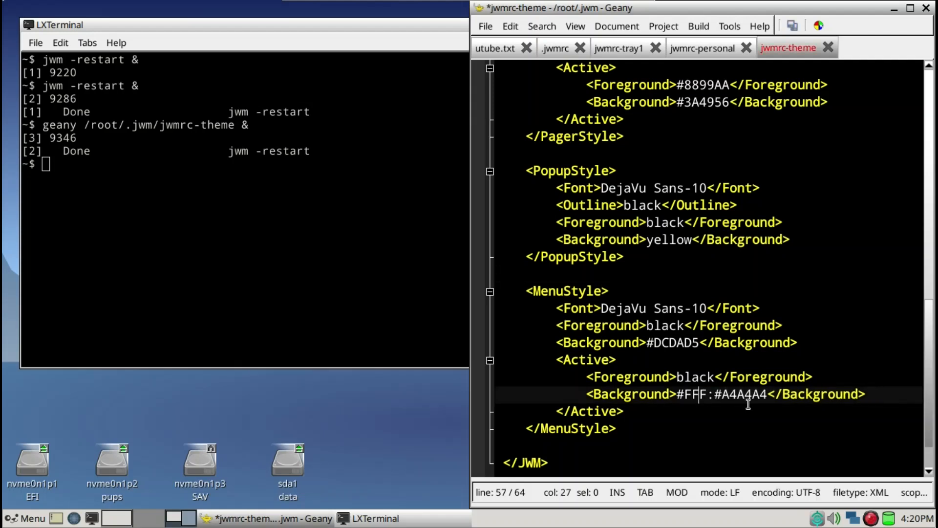
{"action": "key", "text": "Delete"}
{"action": "key", "text": "Delete"}
{"action": "key", "text": "Delete"}
{"action": "key", "text": "Delete"}
{"action": "key", "text": "Delete"}
{"action": "key", "text": "Delete"}
{"action": "key", "text": "Delete"}
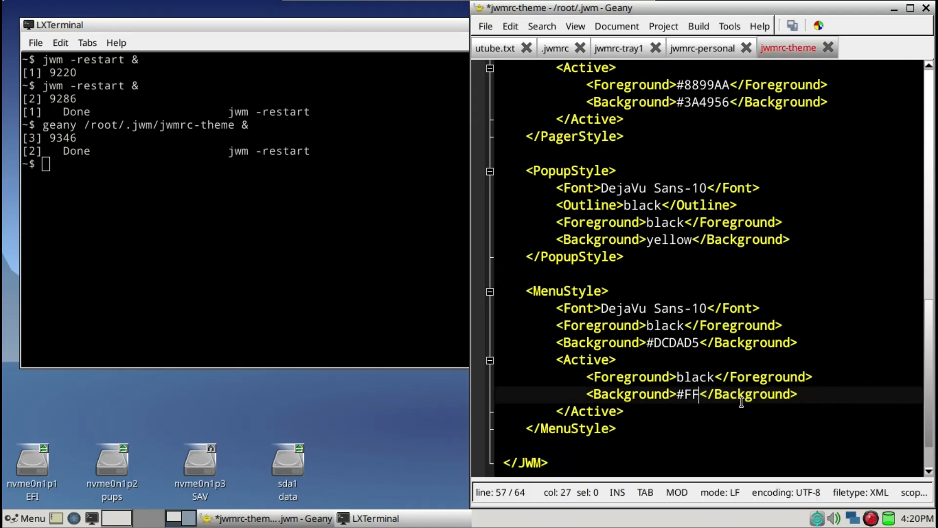
{"action": "type", "text": "000"}
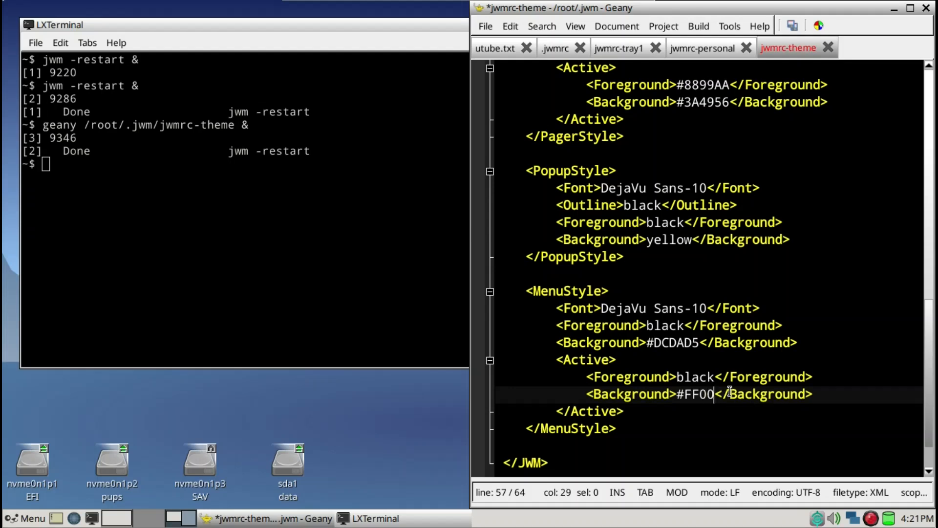
{"action": "type", "text": "0"}
{"action": "key", "text": "alt+f"}
{"action": "key", "text": "s"}
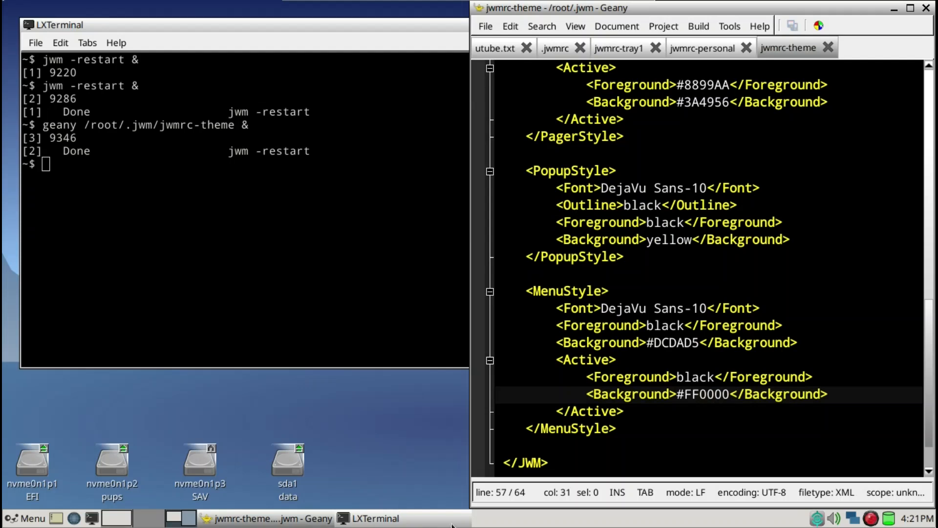
Inspect the TrayStyle background color in the Color Chooser and close it without applying a change
{"action": "scroll", "coordinate": [564, 391], "scroll_direction": "up", "scroll_amount": 7}
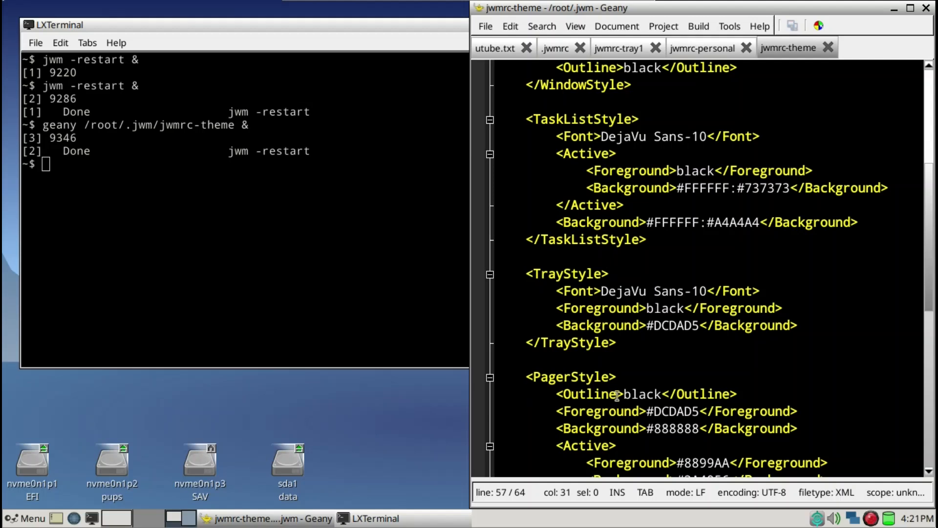
{"action": "scroll", "coordinate": [655, 327], "scroll_direction": "up", "scroll_amount": 2}
{"action": "left_click", "coordinate": [655, 326]}
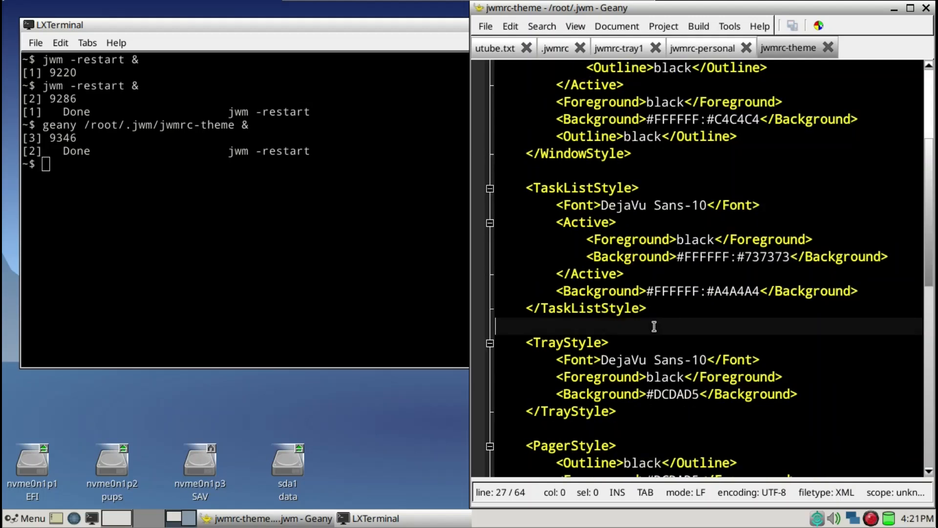
{"action": "left_click_drag", "start_coordinate": [647, 395], "coordinate": [698, 394]}
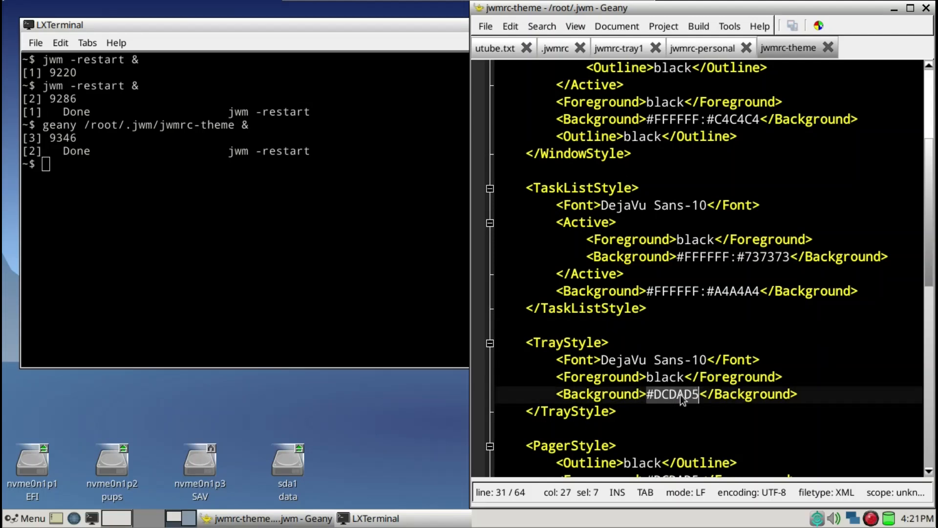
{"action": "left_click", "coordinate": [819, 27]}
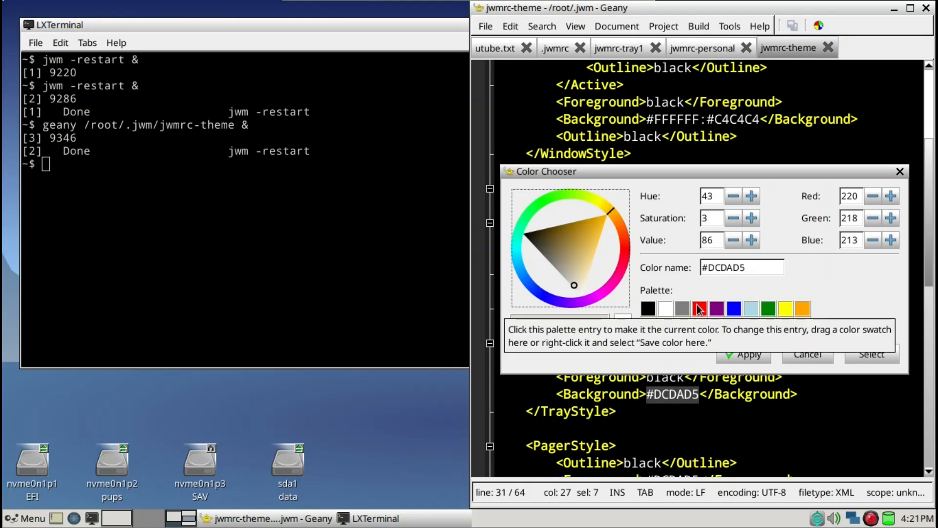
{"action": "left_click", "coordinate": [797, 353]}
Set the TrayStyle Background in jwmrc-theme to #FF0000 and save the file
{"action": "left_click", "coordinate": [658, 394]}
{"action": "key", "text": "Delete"}
{"action": "key", "text": "Delete"}
{"action": "key", "text": "Delete"}
{"action": "key", "text": "Delete"}
{"action": "key", "text": "Delete"}
{"action": "key", "text": "Delete"}
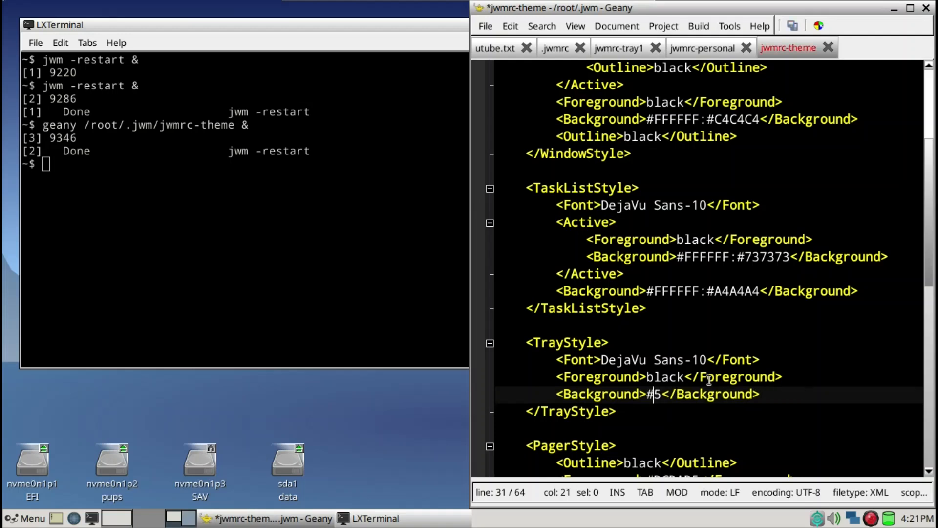
{"action": "type", "text": "FF00"}
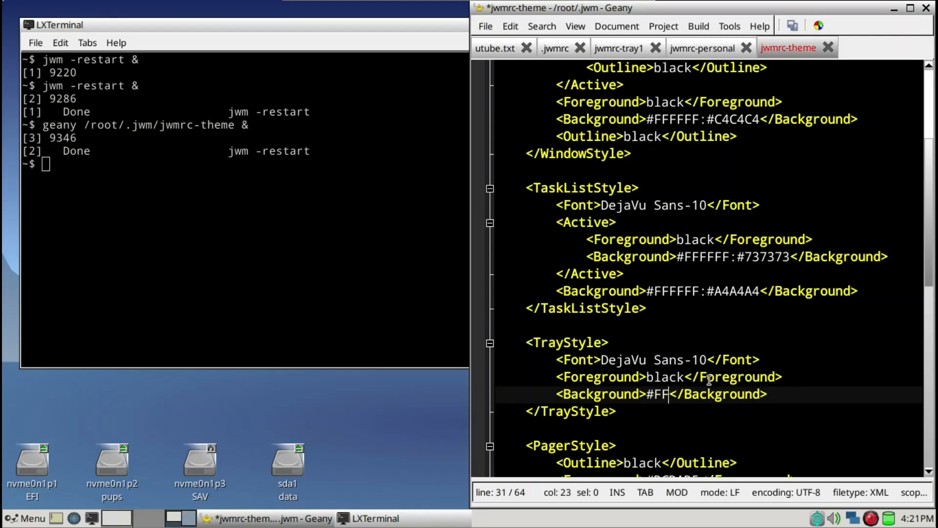
{"action": "type", "text": "00"}
{"action": "key", "text": "alt+f"}
{"action": "key", "text": "s"}
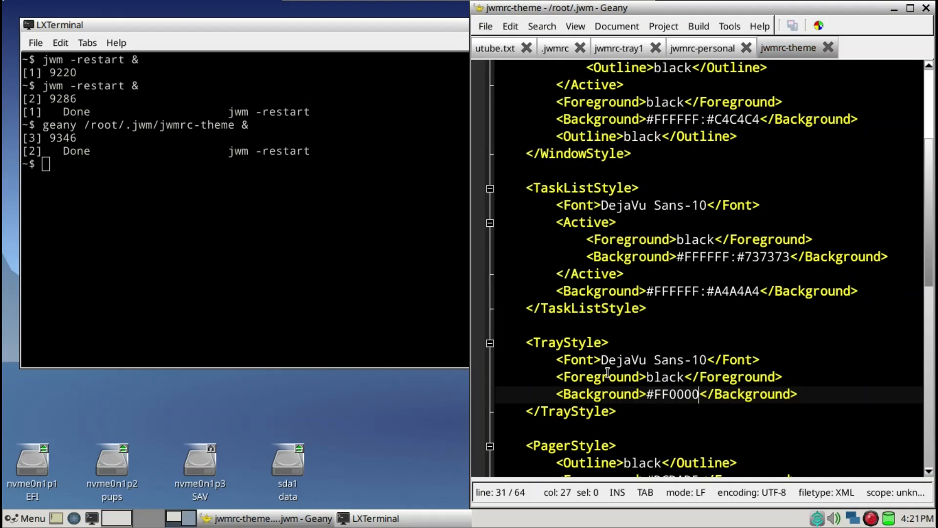
Restart the window manager from the terminal by rerunning the earlier command jwm -restart &
{"action": "left_click", "coordinate": [321, 312]}
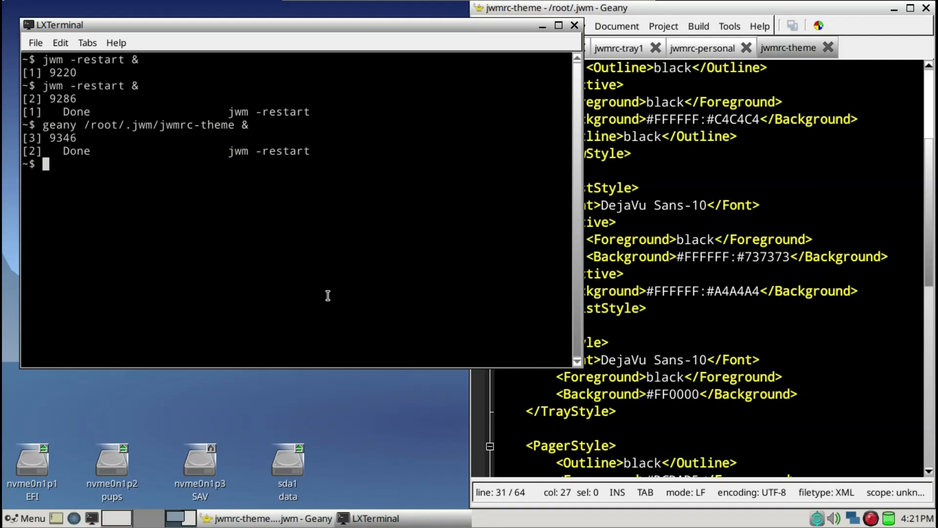
{"action": "key", "text": "Up"}
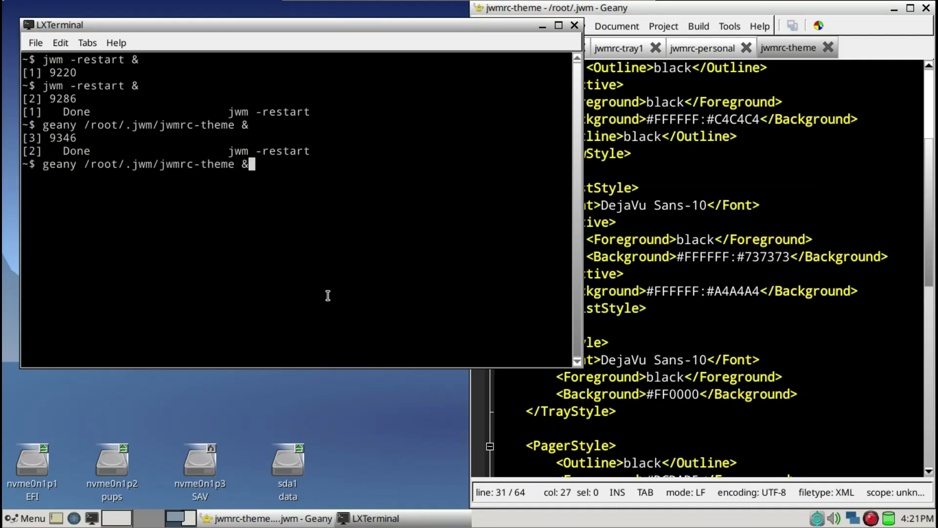
{"action": "key", "text": "Up"}
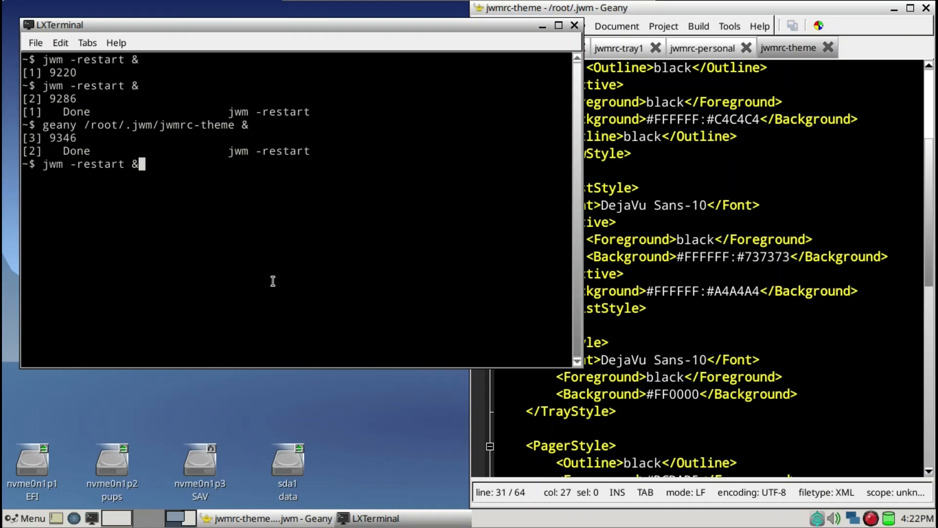
{"action": "key", "text": "Return"}
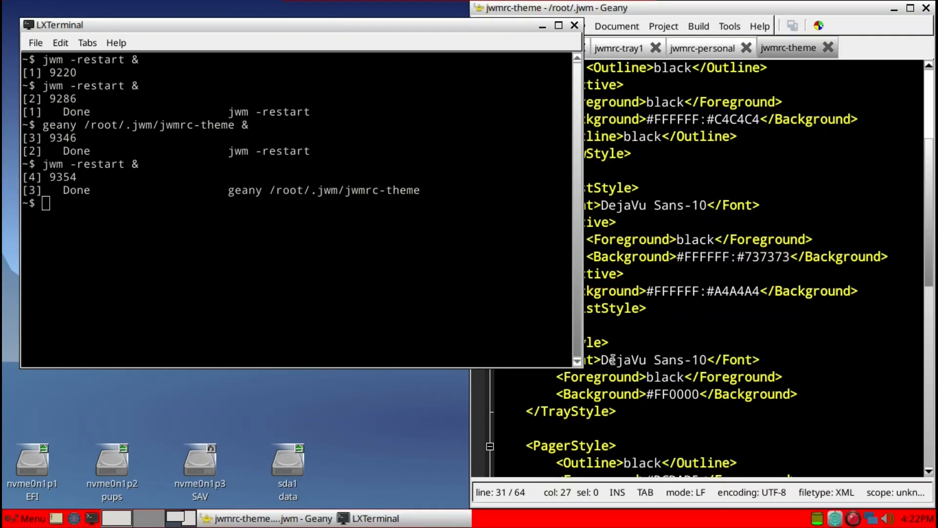
Check the highlight color of the root menu entries, dismiss the menu, and review the style sections of jwmrc-theme
{"action": "left_click", "coordinate": [716, 348]}
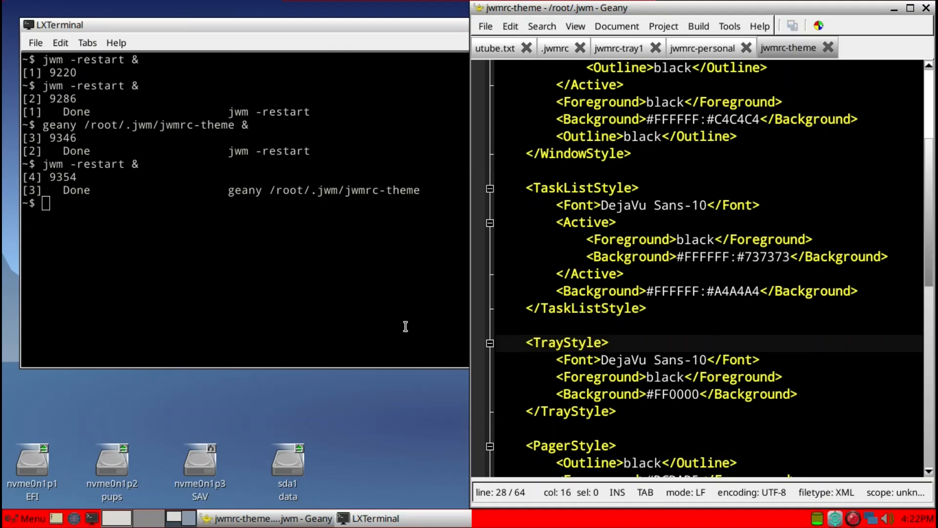
{"action": "key", "text": "super"}
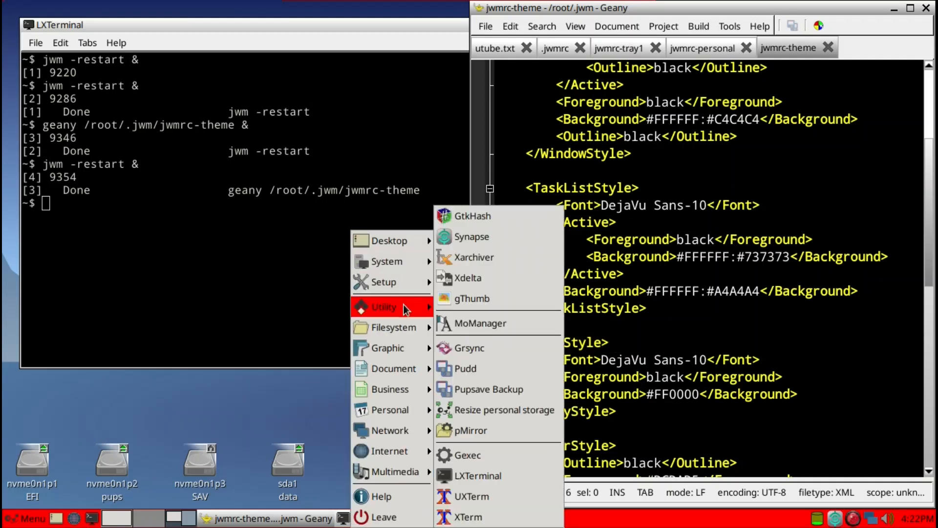
{"action": "mouse_move", "coordinate": [403, 327]}
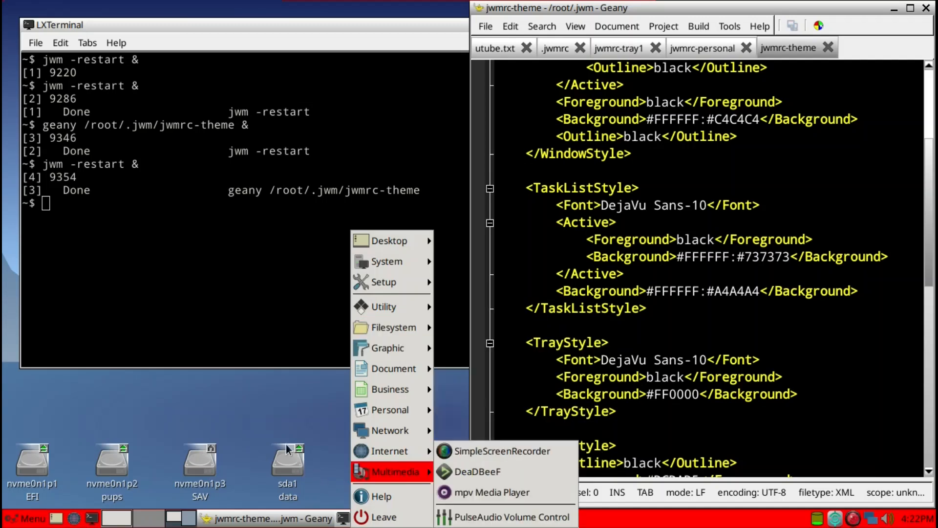
{"action": "left_click", "coordinate": [290, 412]}
{"action": "scroll", "coordinate": [701, 340], "scroll_direction": "down", "scroll_amount": 7}
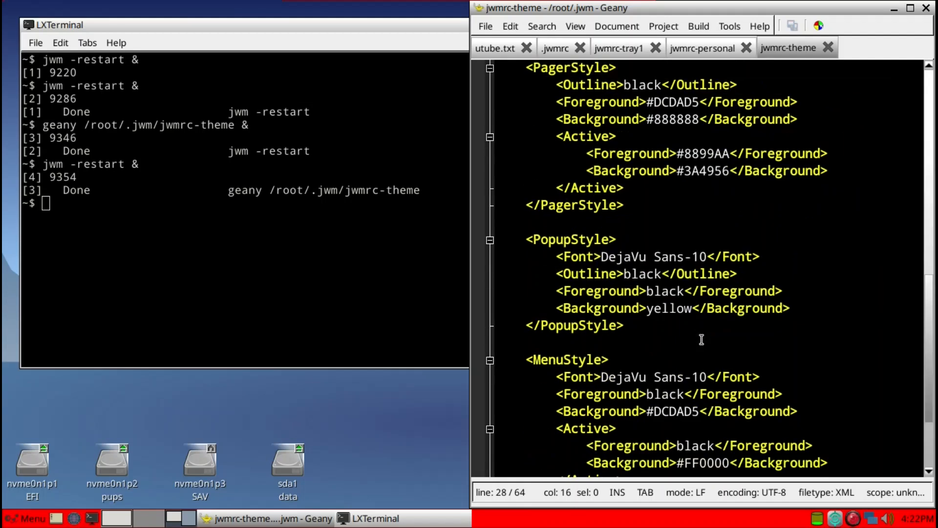
{"action": "scroll", "coordinate": [701, 339], "scroll_direction": "down", "scroll_amount": 2}
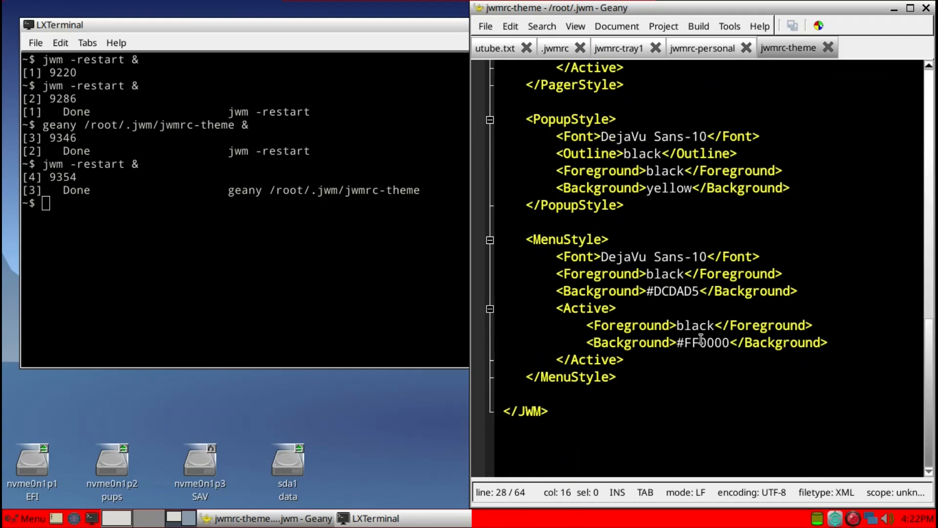
{"action": "scroll", "coordinate": [702, 339], "scroll_direction": "up", "scroll_amount": 5}
{"action": "scroll", "coordinate": [701, 340], "scroll_direction": "up", "scroll_amount": 8}
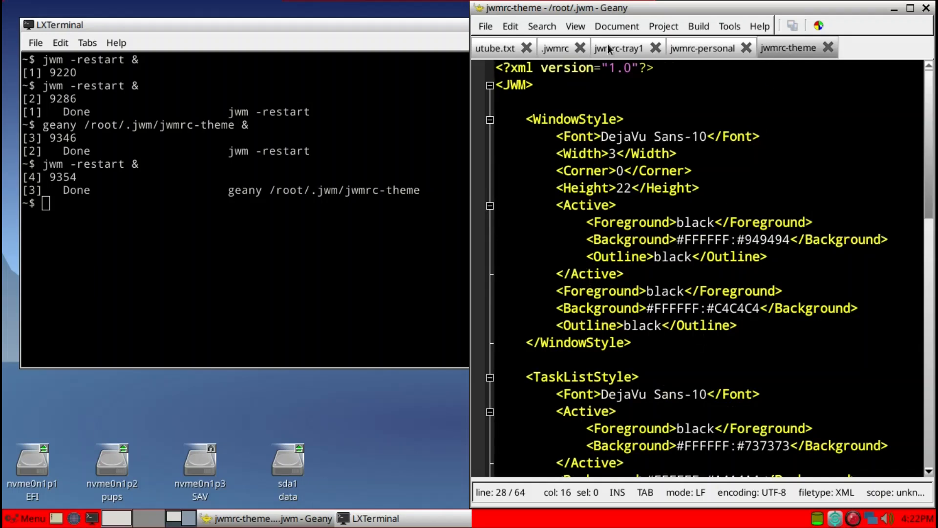
Close the LXTerminal and Geany windows to leave an empty desktop
{"action": "left_click", "coordinate": [370, 266]}
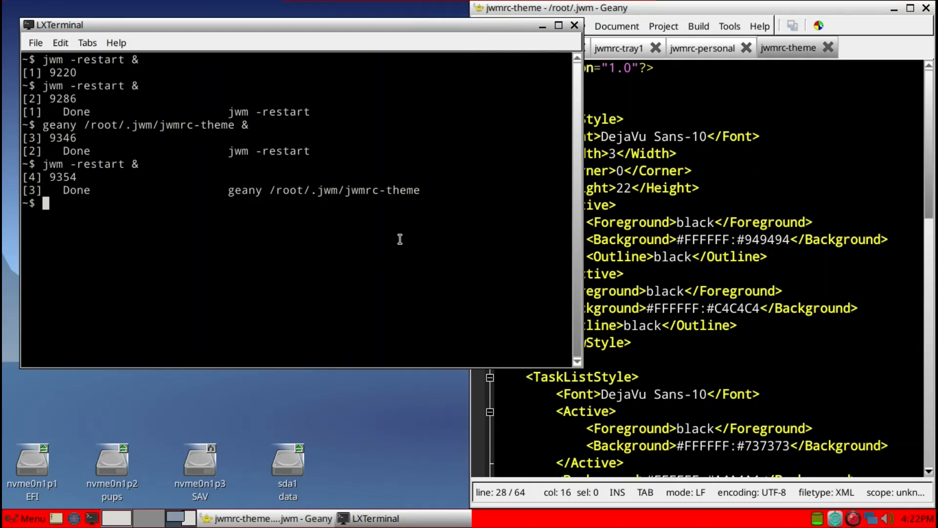
{"action": "key", "text": "alt+F4"}
{"action": "key", "text": "alt+F4"}
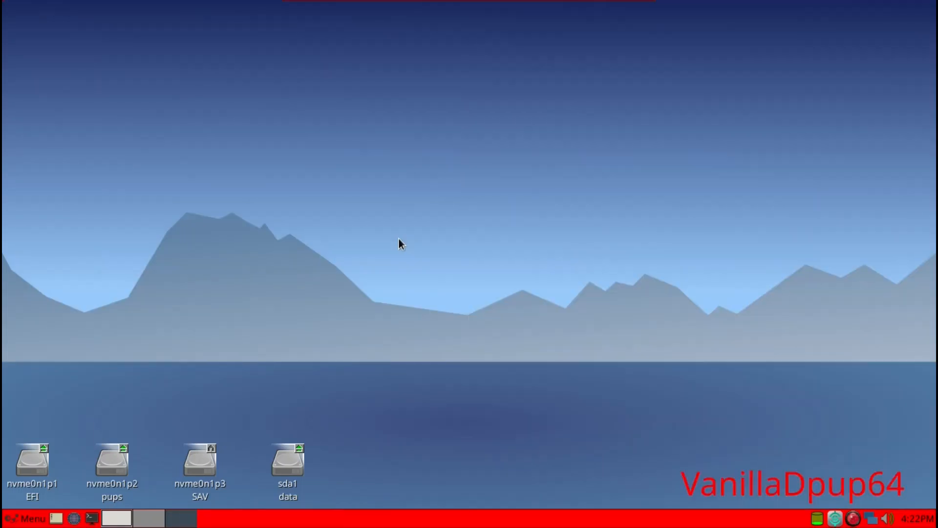
View the Puppy Desktop options through Desktop settings in the root menu, with the window moved mid-screen, and close it
{"action": "left_click", "coordinate": [426, 160]}
{"action": "mouse_move", "coordinate": [427, 161]}
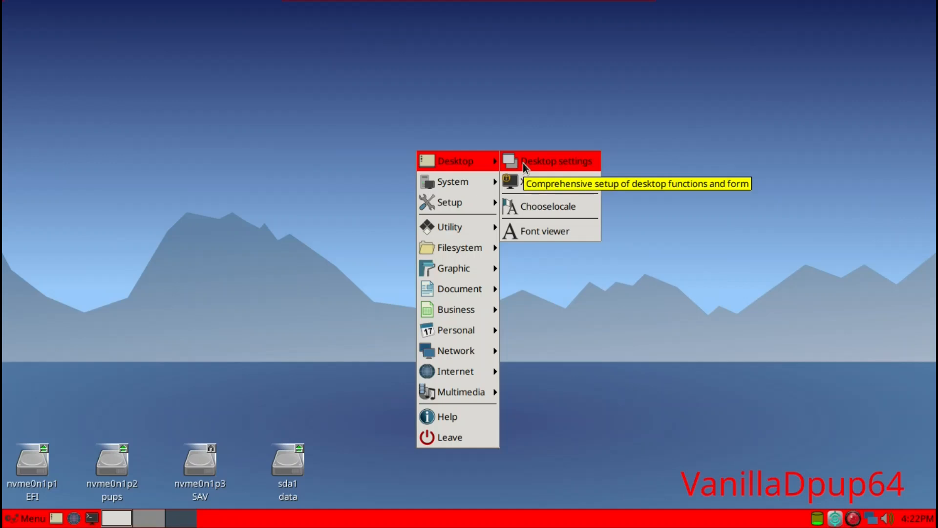
{"action": "left_click", "coordinate": [523, 163]}
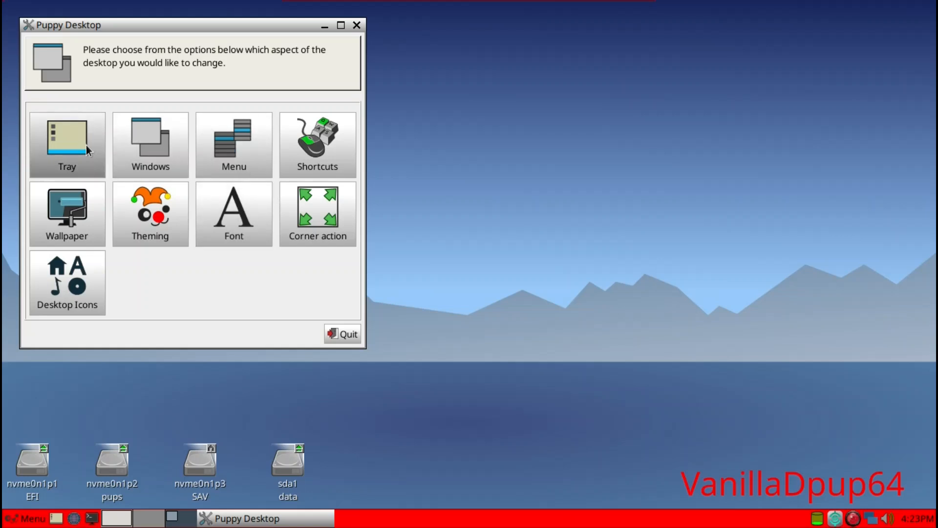
{"action": "left_click_drag", "start_coordinate": [184, 28], "coordinate": [433, 82]}
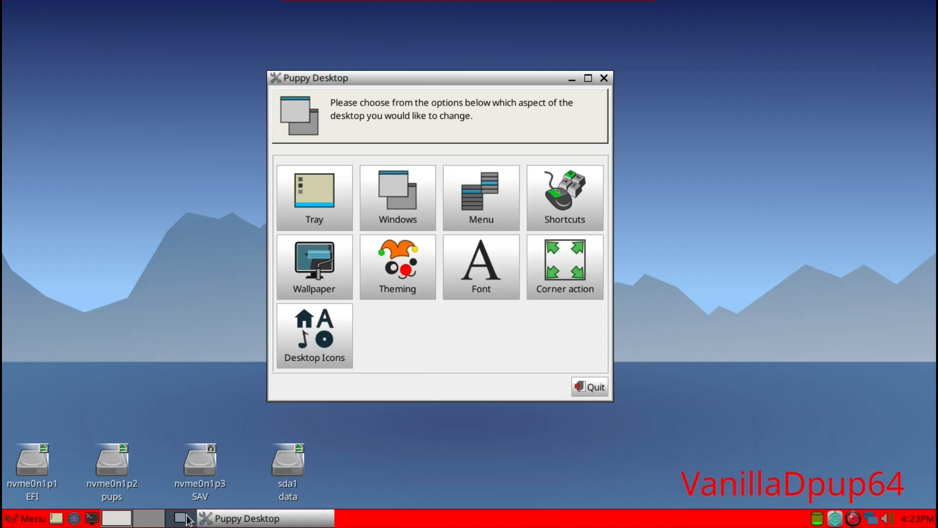
{"action": "left_click", "coordinate": [604, 79]}
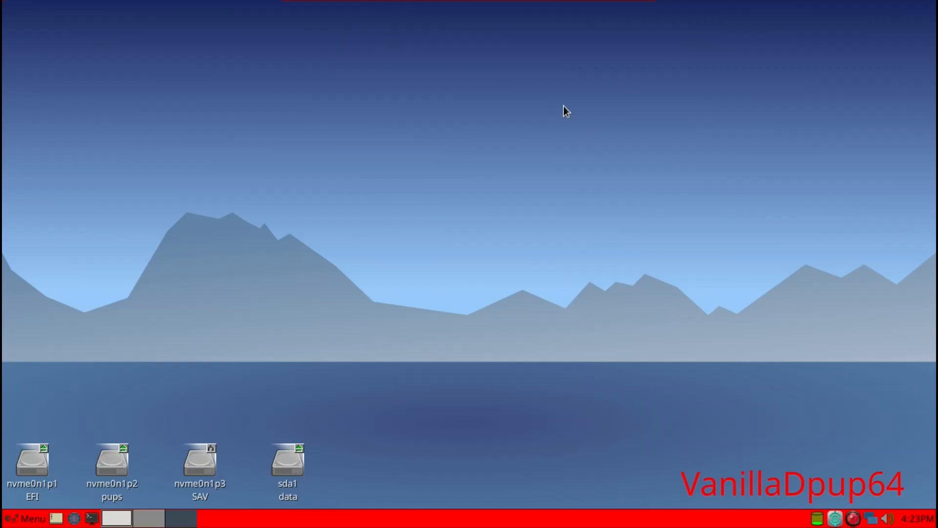
Launch Geany by searching for "gea" in the application launcher, and close it after shifting its window
{"action": "key", "text": "ctrl+space"}
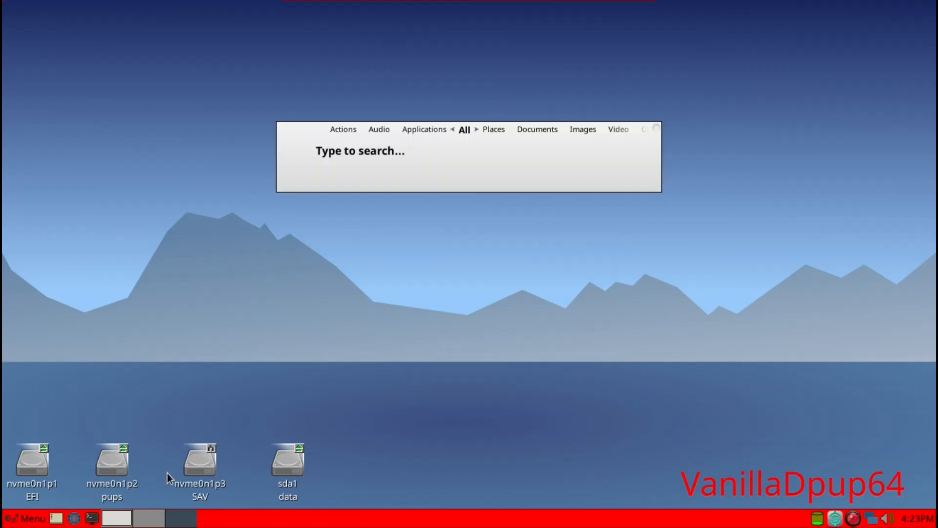
{"action": "type", "text": "gea"}
{"action": "key", "text": "Return"}
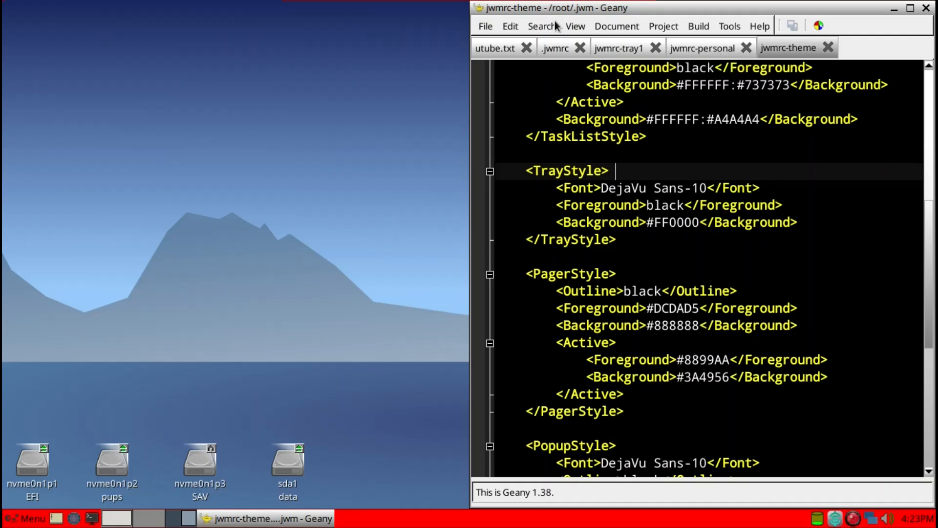
{"action": "left_click_drag", "start_coordinate": [551, 10], "coordinate": [485, 16]}
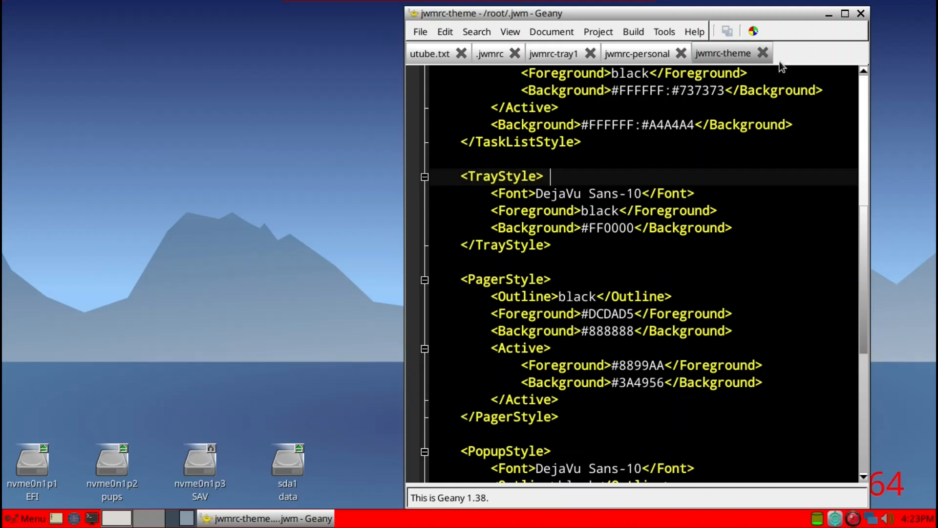
{"action": "left_click", "coordinate": [860, 13]}
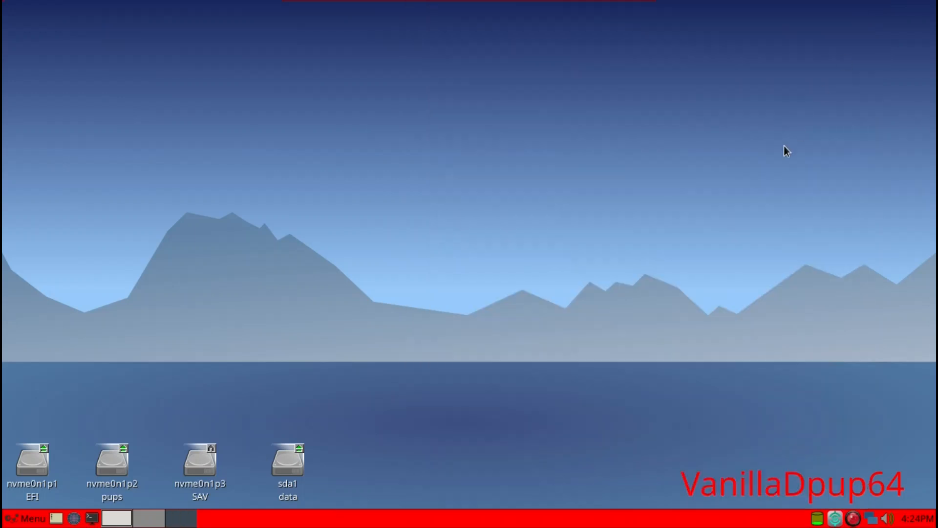
{"action": "left_click", "coordinate": [854, 520]}
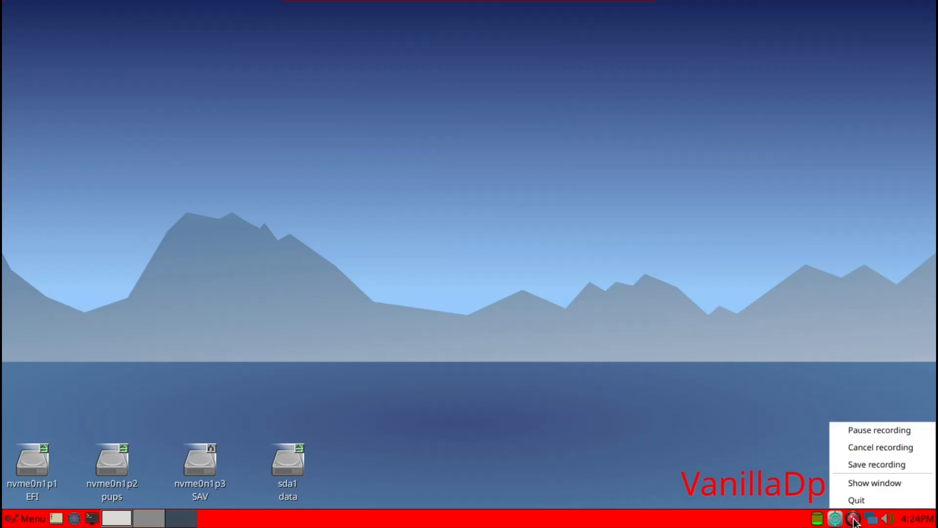